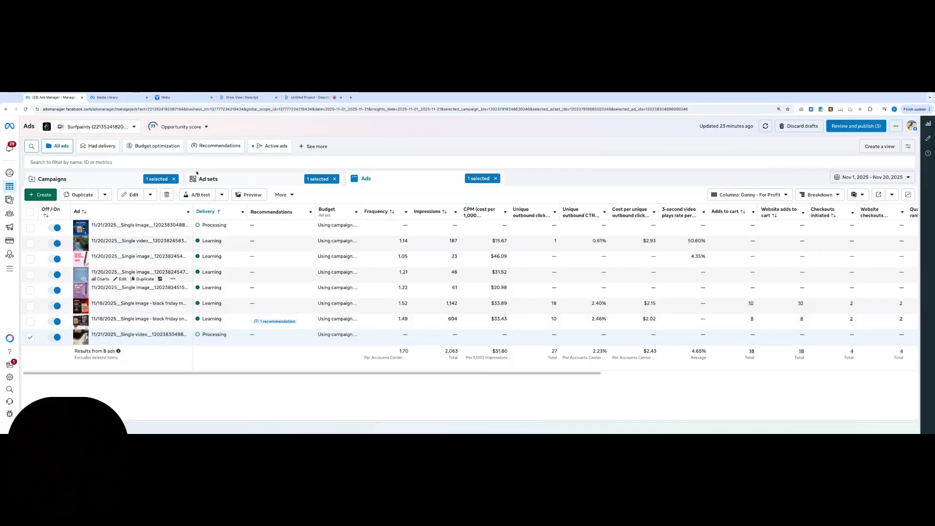
Compare the ads in the creative testing ad set with the uploaded images and videos in the Surfpaints Media Library folder
click(110, 97)
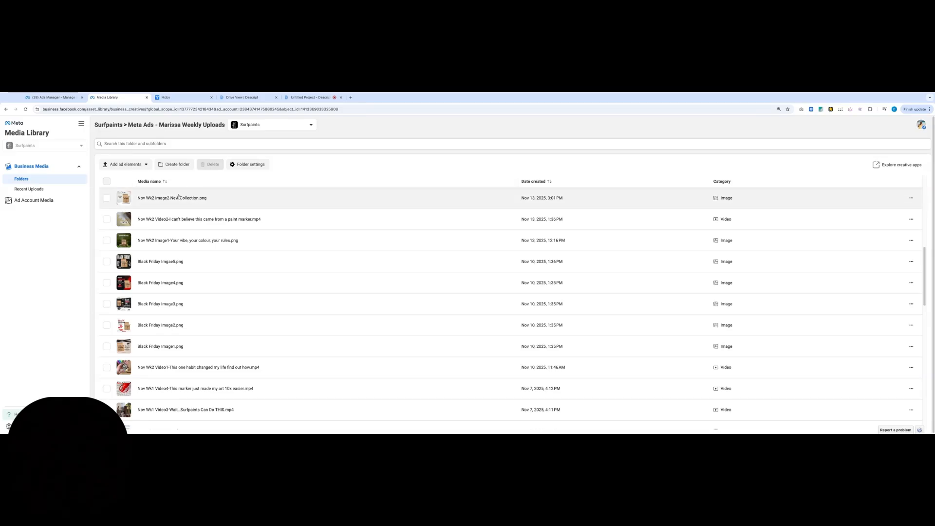
click(52, 98)
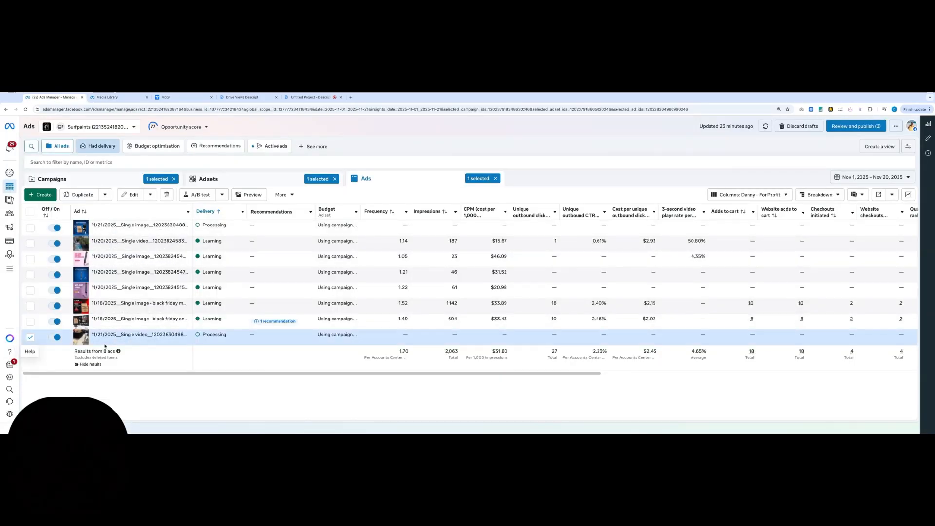
mouse_move(113, 346)
mouse_move(144, 326)
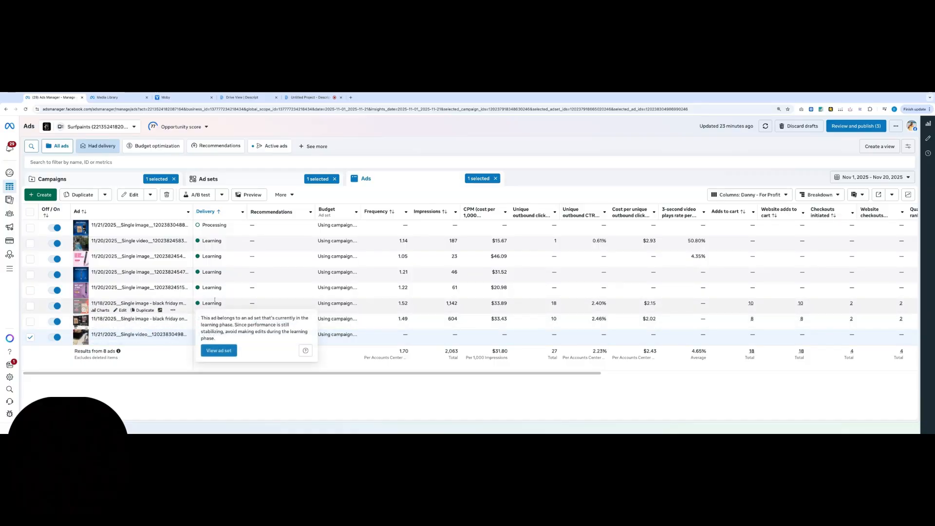
click(125, 100)
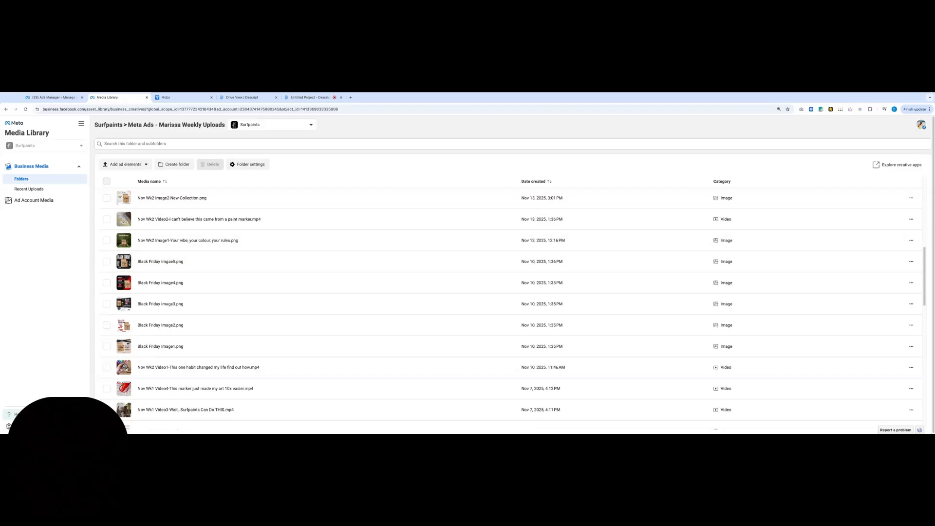
click(37, 100)
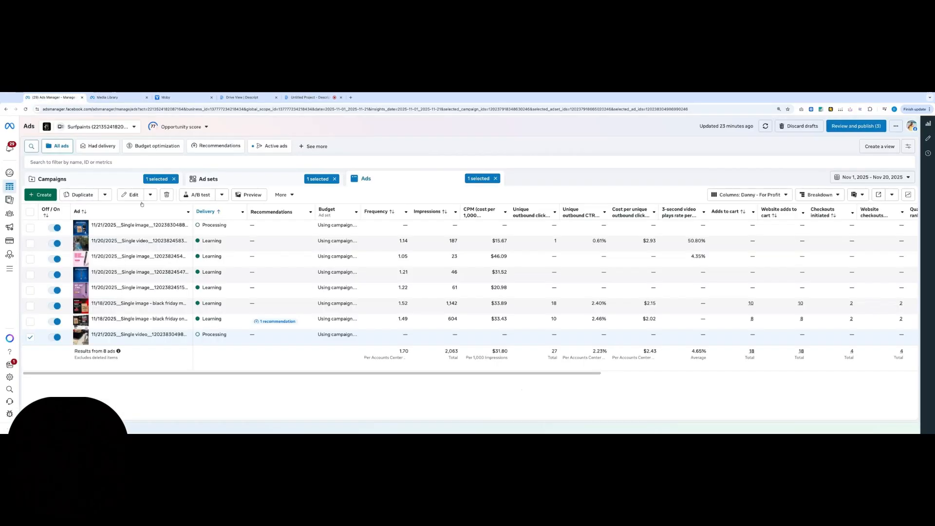
Clear the ad selection and reopen the ads through campaign CBO - Creative Testing - AU/US Broad and ad set Creative Testing CBO - AU & US
click(29, 339)
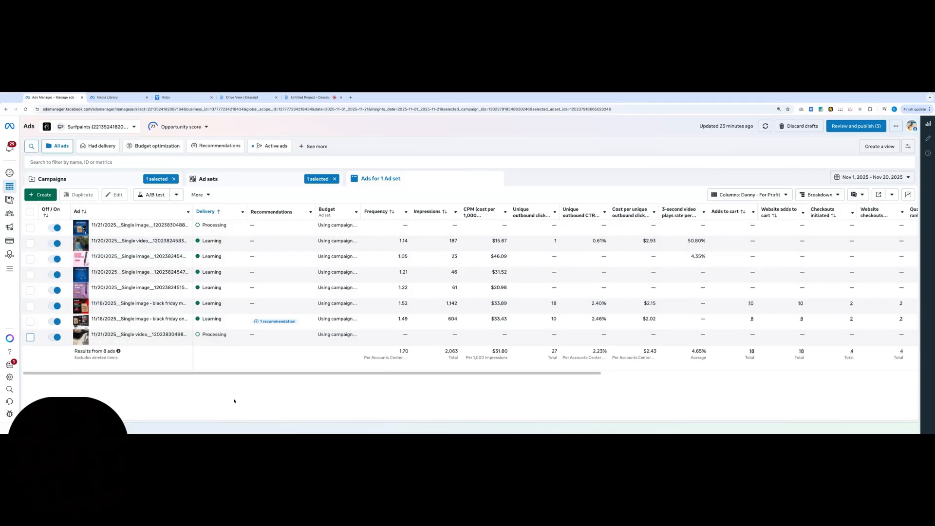
click(112, 181)
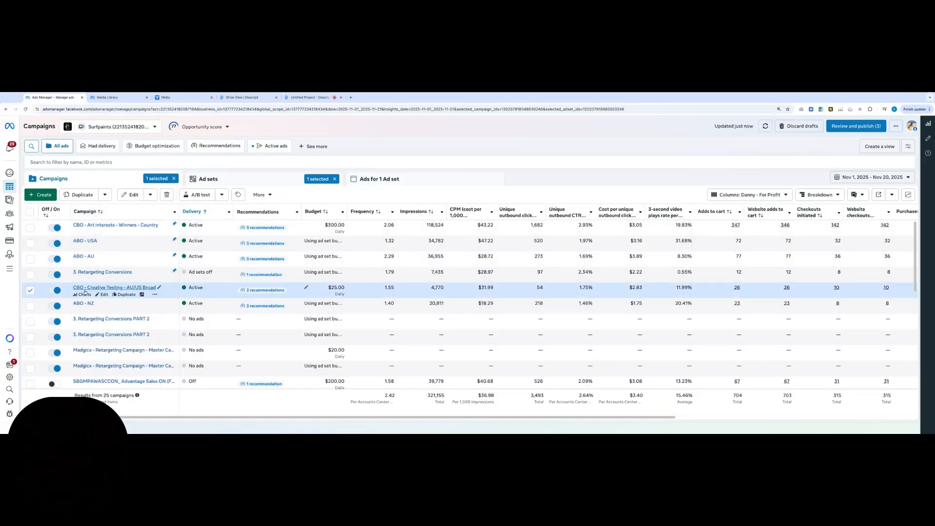
click(144, 288)
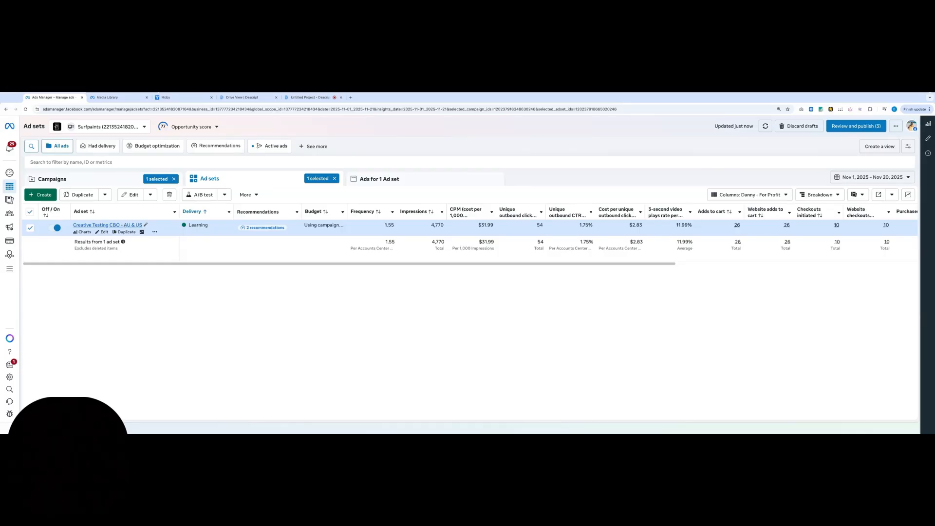
click(108, 225)
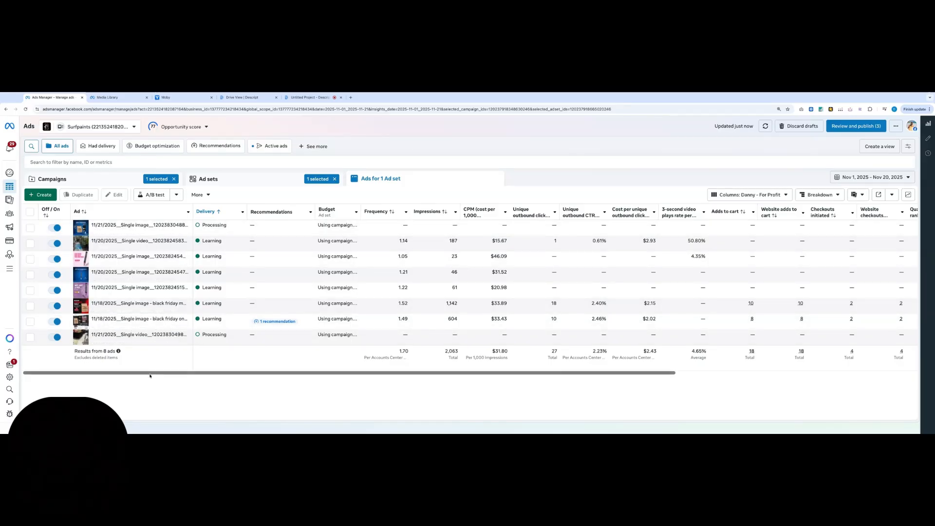
Examine add-to-cart, purchase, cost per purchase and amount spent figures for the creative testing ads and for all campaigns
drag(148, 374, 415, 375)
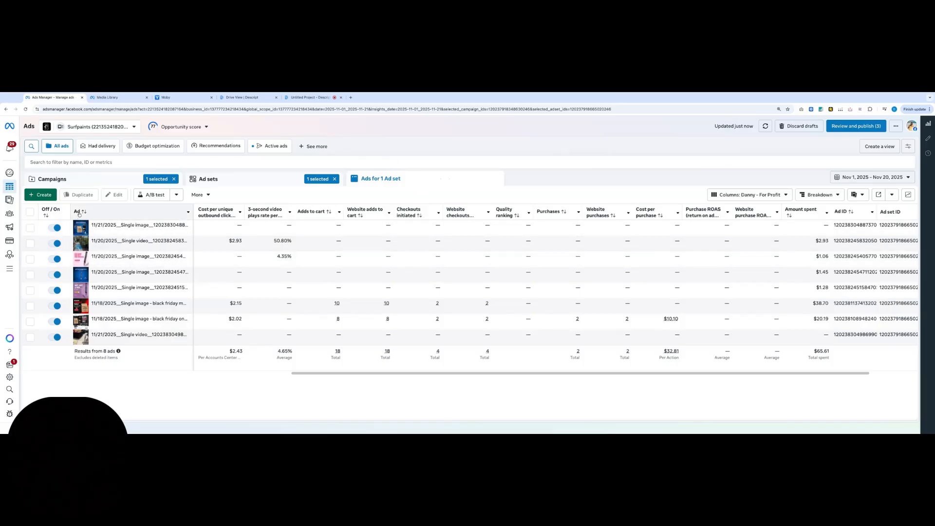
click(60, 180)
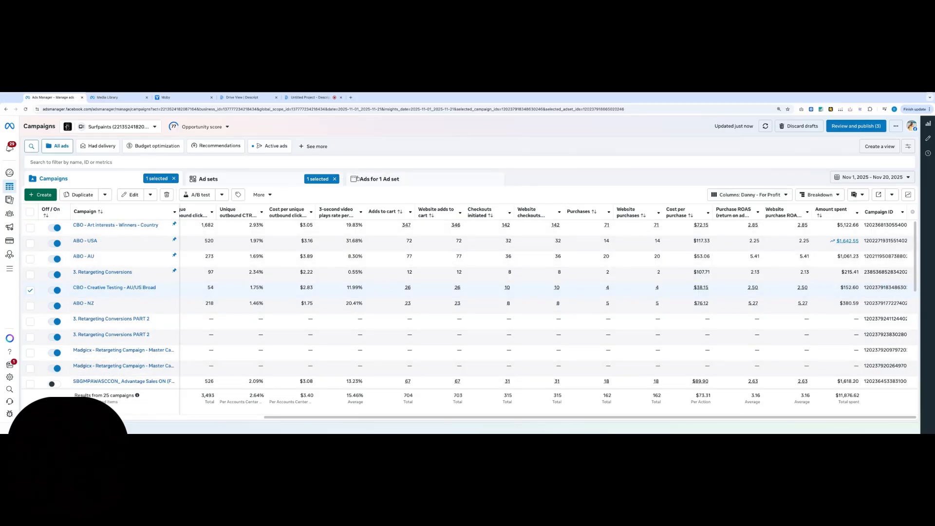
click(361, 178)
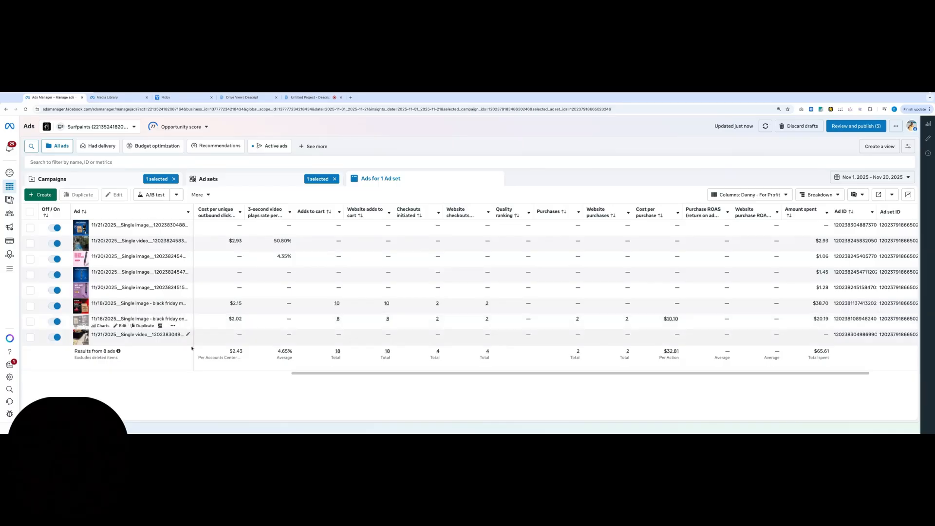
scroll(366, 375, left, 5)
scroll(366, 375, left, 5)
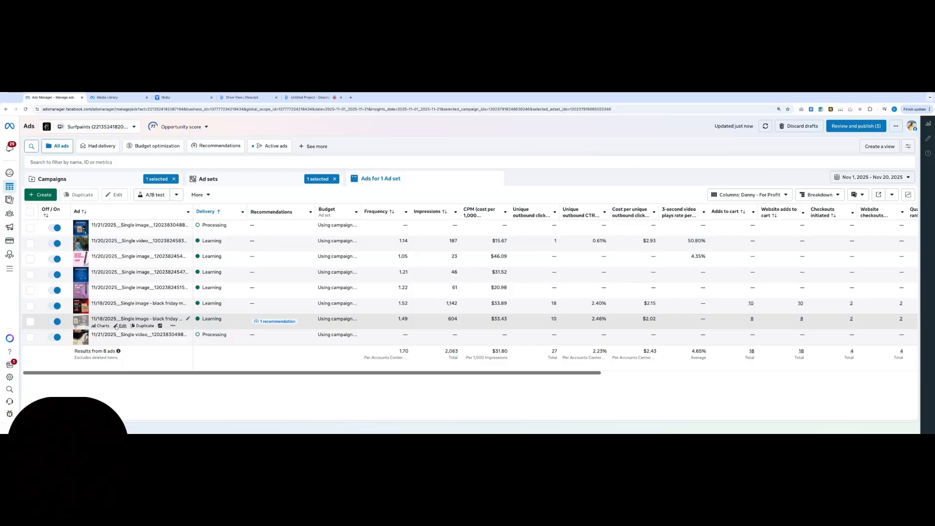
Open the "11/18/2025__Single image - black friday one image" ad for editing and examine its setup, destination, media, primary text, headline and enhancements
click(122, 325)
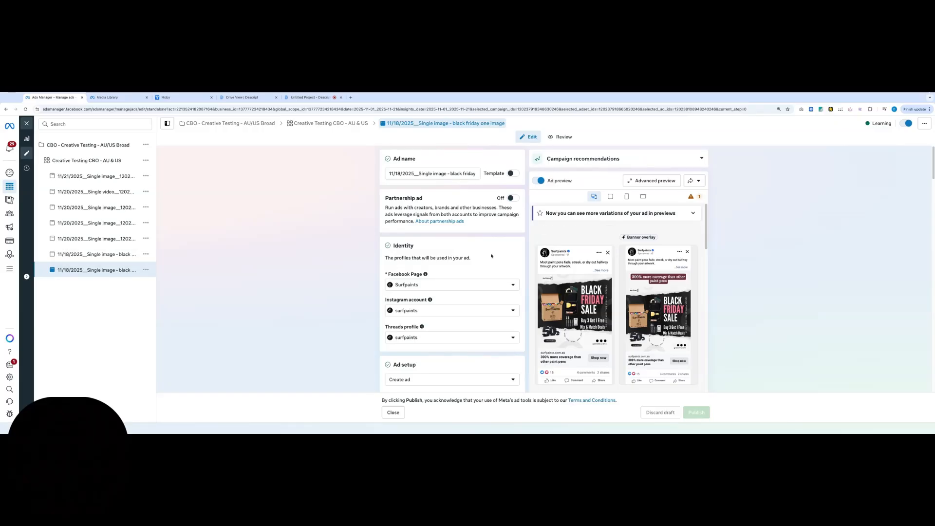
scroll(499, 280, down, 1)
scroll(499, 280, down, 5)
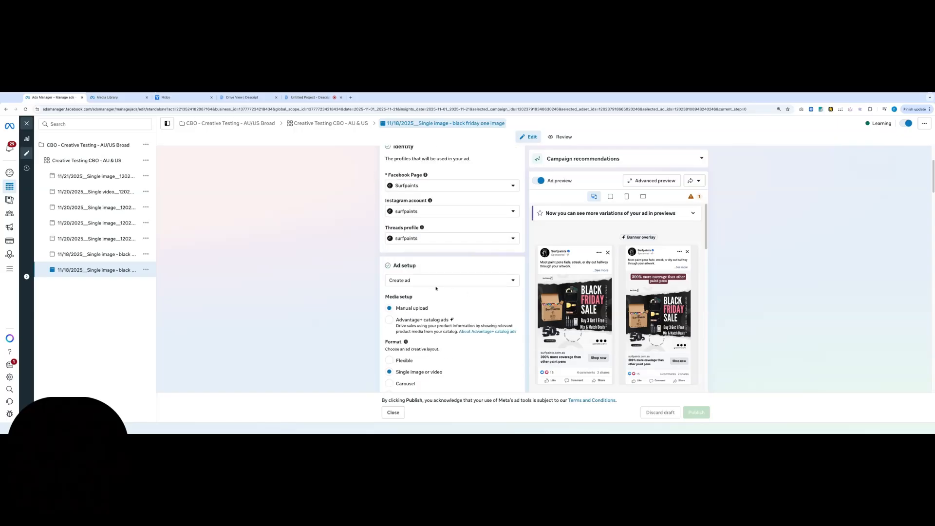
scroll(437, 290, down, 2)
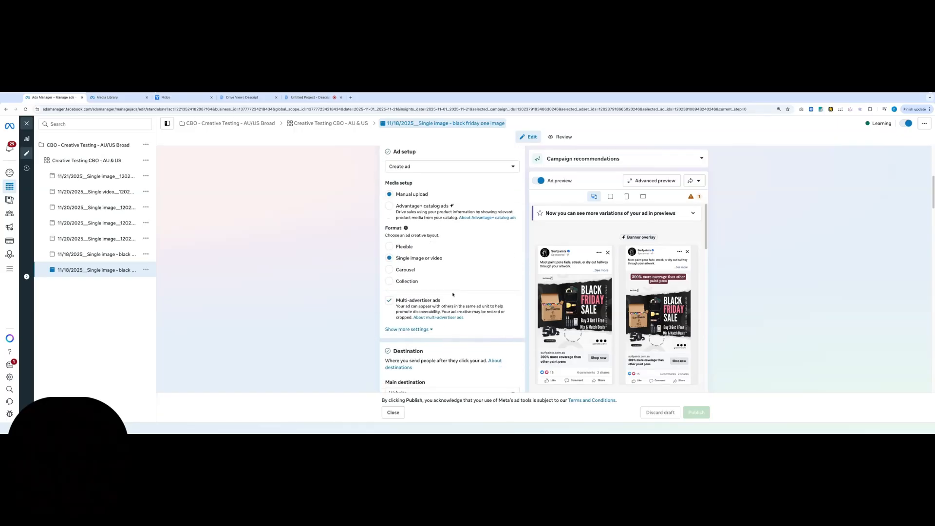
scroll(462, 311, down, 5)
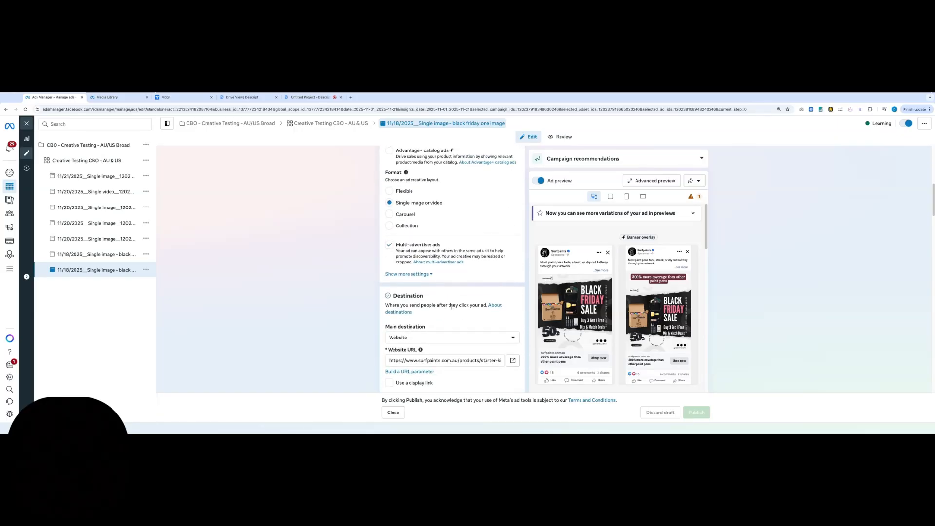
scroll(483, 341, down, 2)
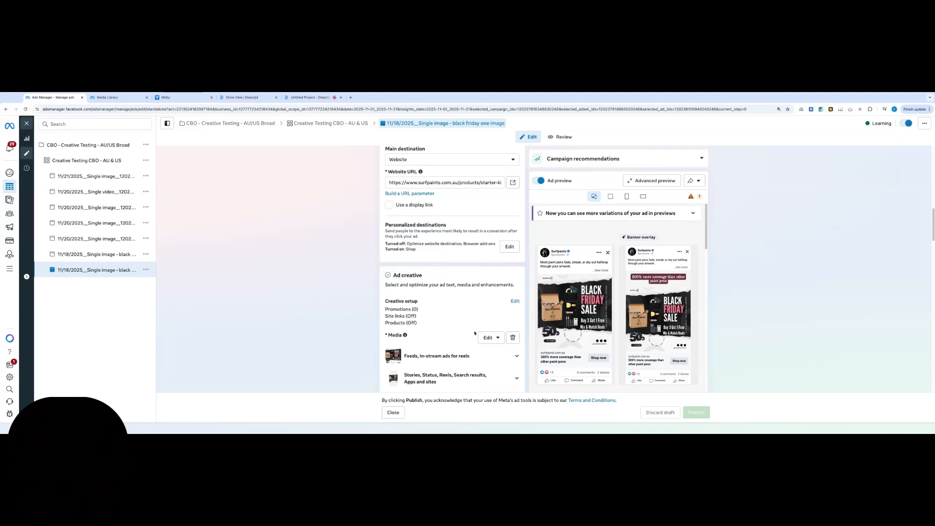
scroll(475, 334, down, 1)
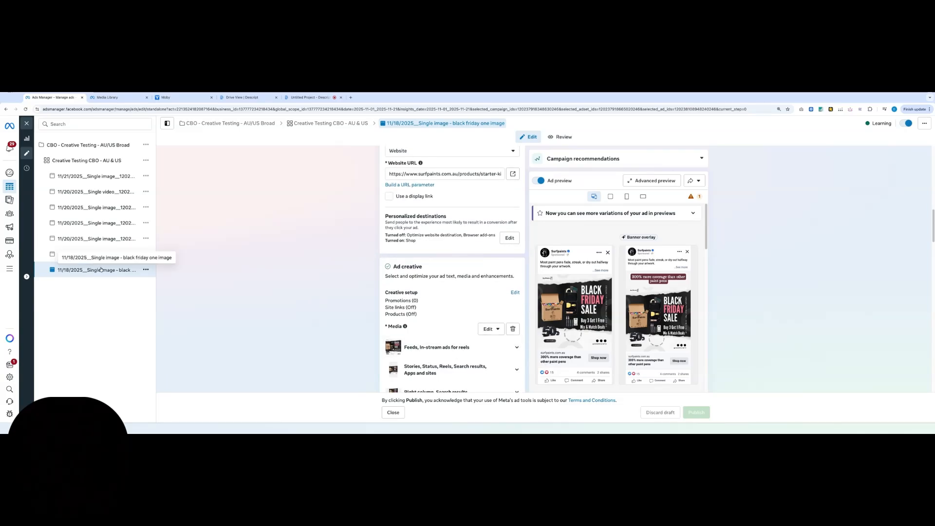
scroll(453, 314, down, 1)
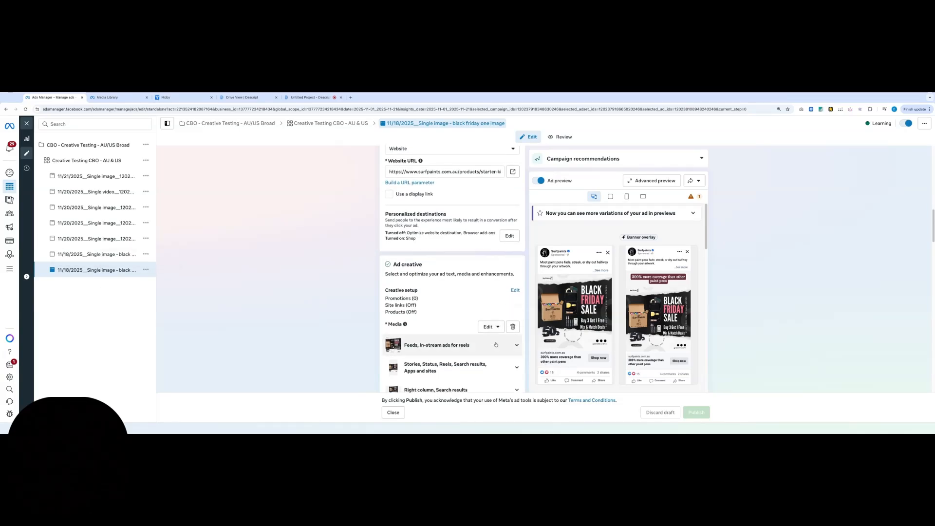
scroll(453, 315, down, 5)
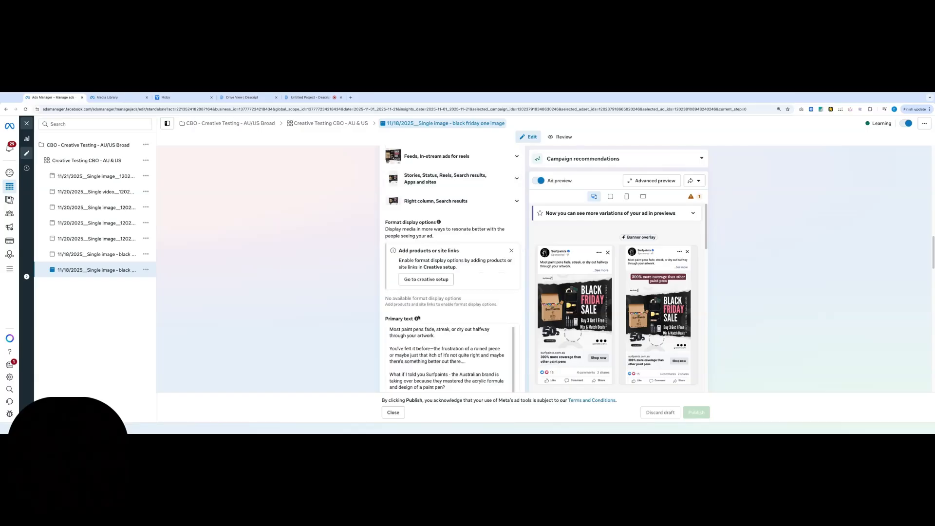
scroll(466, 343, down, 1)
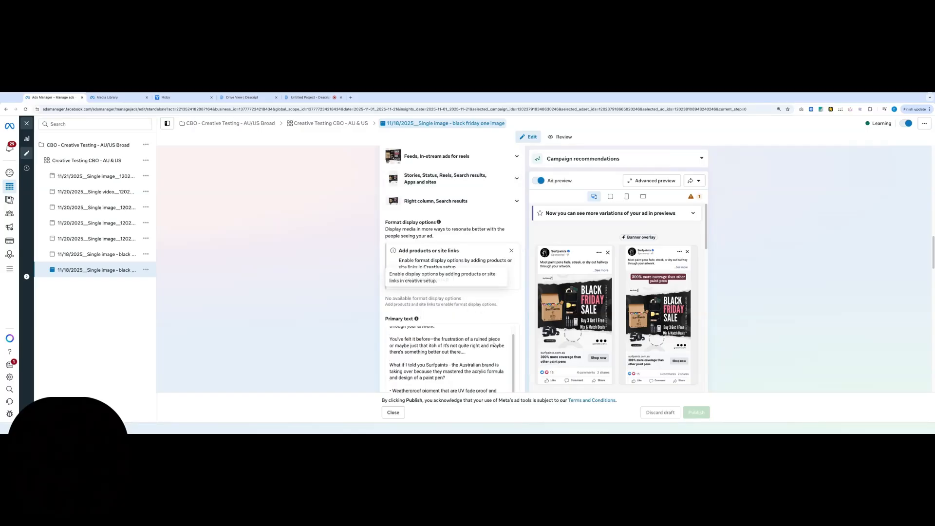
scroll(515, 251, down, 5)
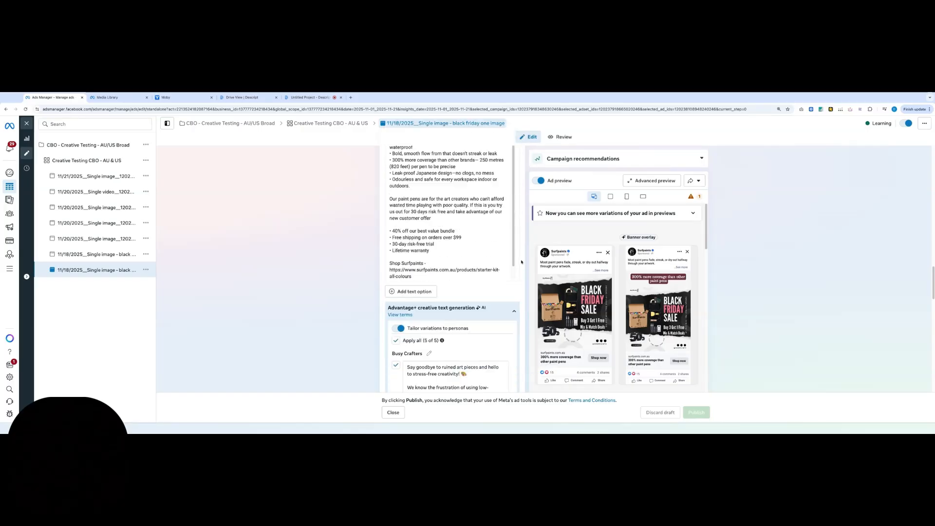
scroll(346, 285, down, 6)
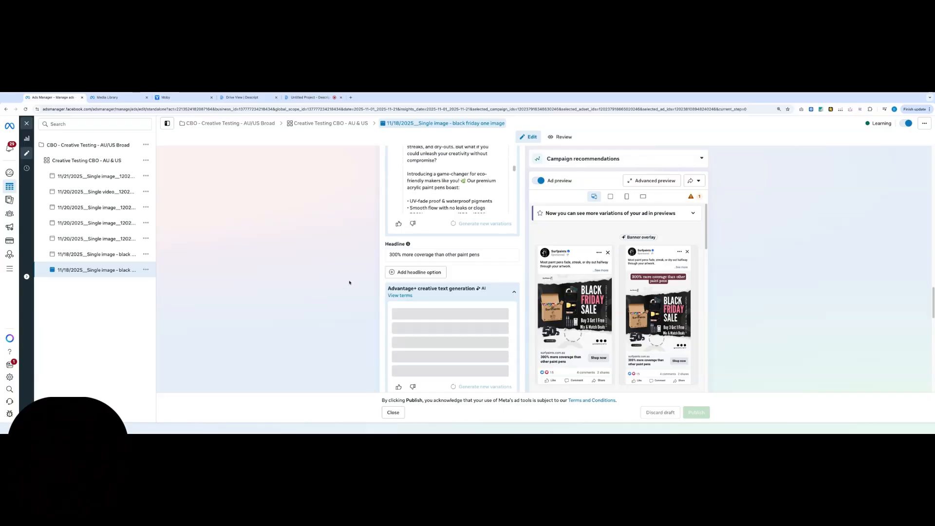
scroll(349, 283, down, 1)
scroll(350, 282, down, 2)
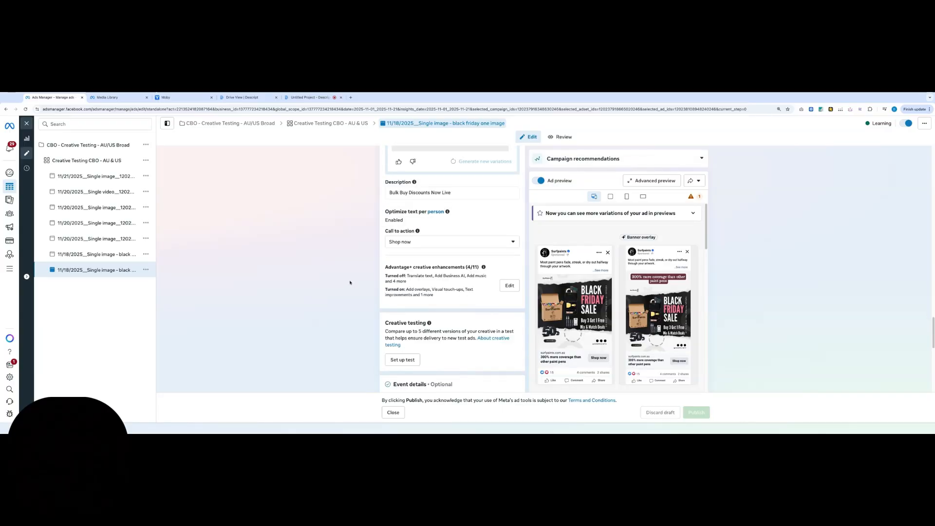
scroll(265, 313, up, 15)
scroll(263, 309, up, 10)
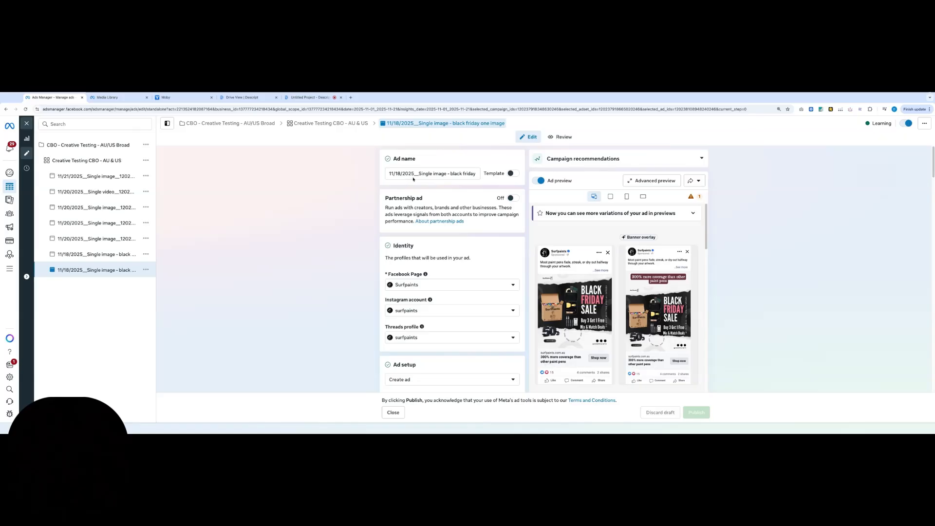
View the duplication actions for the "black friday meta ai variations inside" ad, dismiss them, and show the "Not just a pen" ad
click(146, 270)
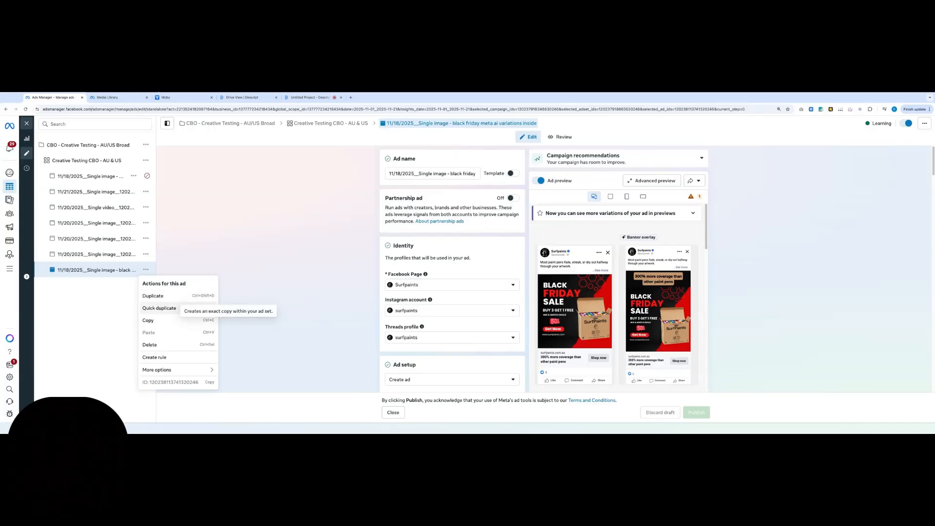
click(119, 263)
click(115, 254)
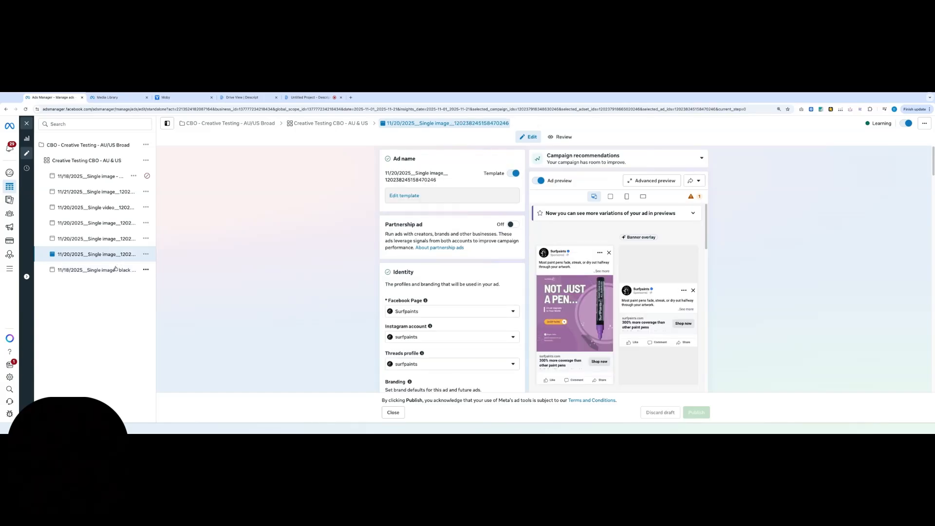
Compare the setup and previews of the "black friday one image", 11/21 single image, 11/20 single video and "meta ai variations inside" ads
click(99, 177)
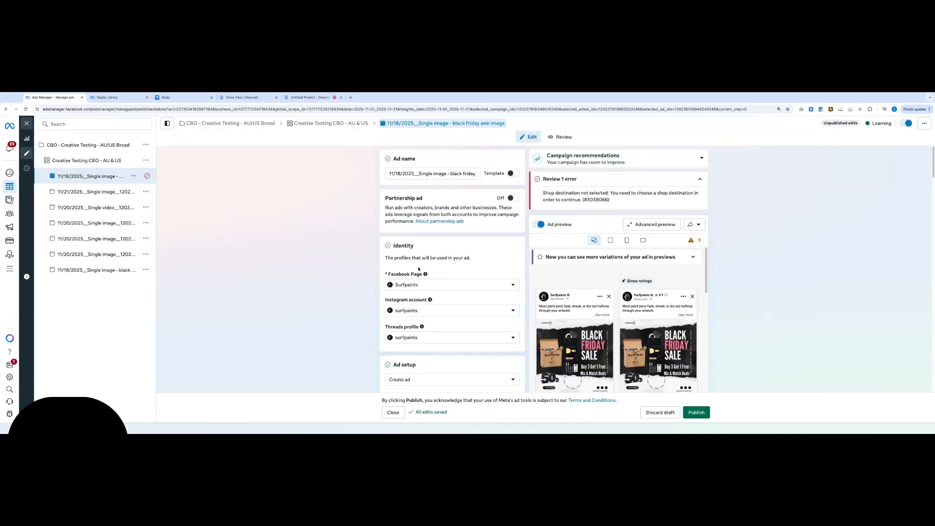
scroll(419, 269, down, 2)
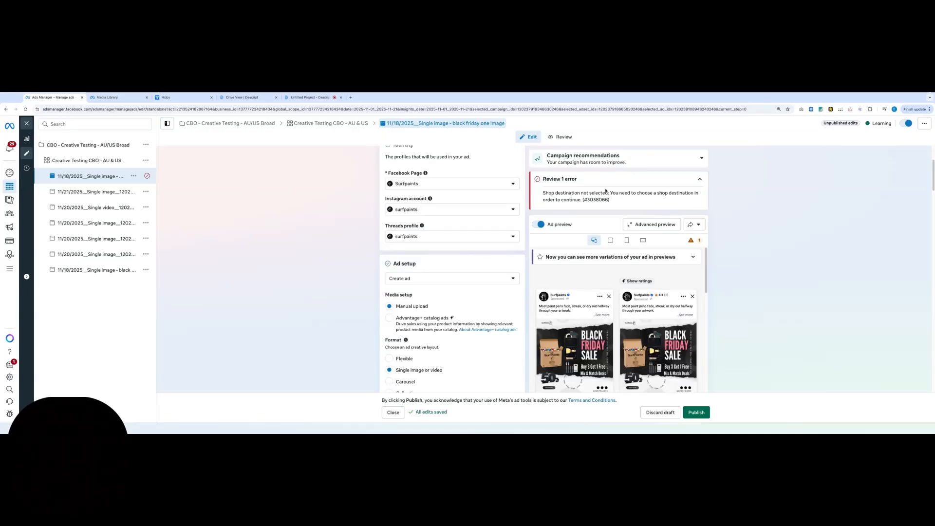
click(101, 195)
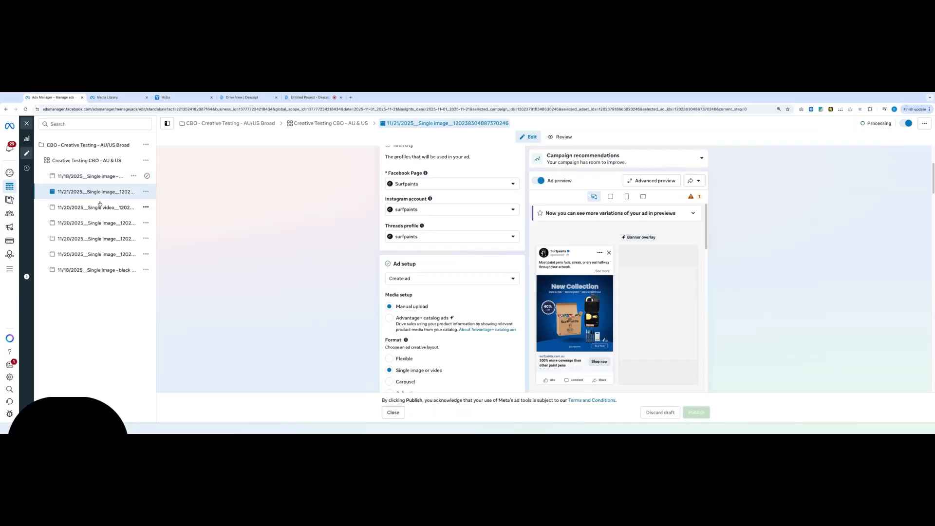
click(101, 210)
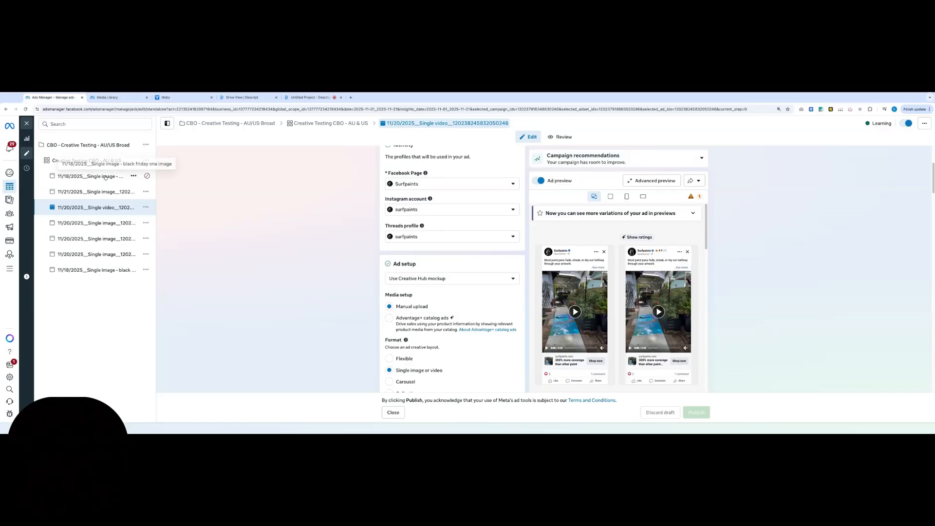
click(113, 270)
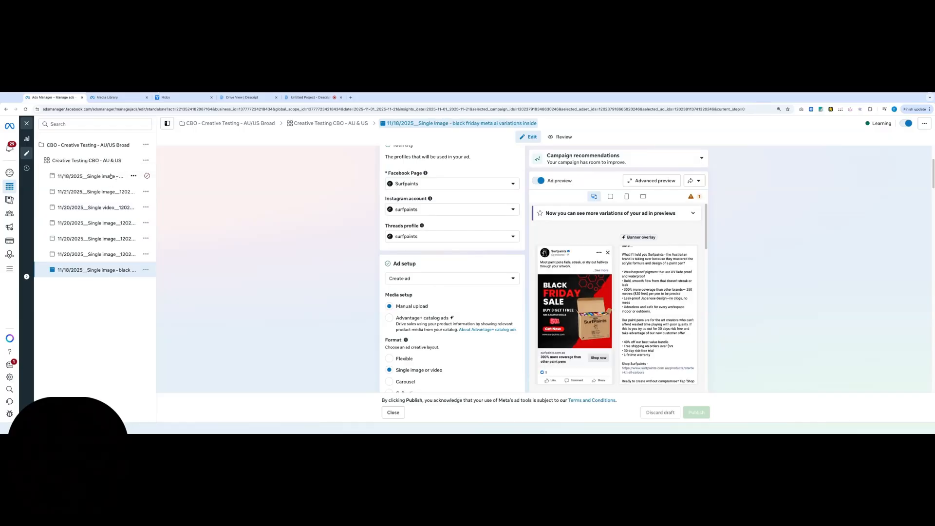
click(126, 182)
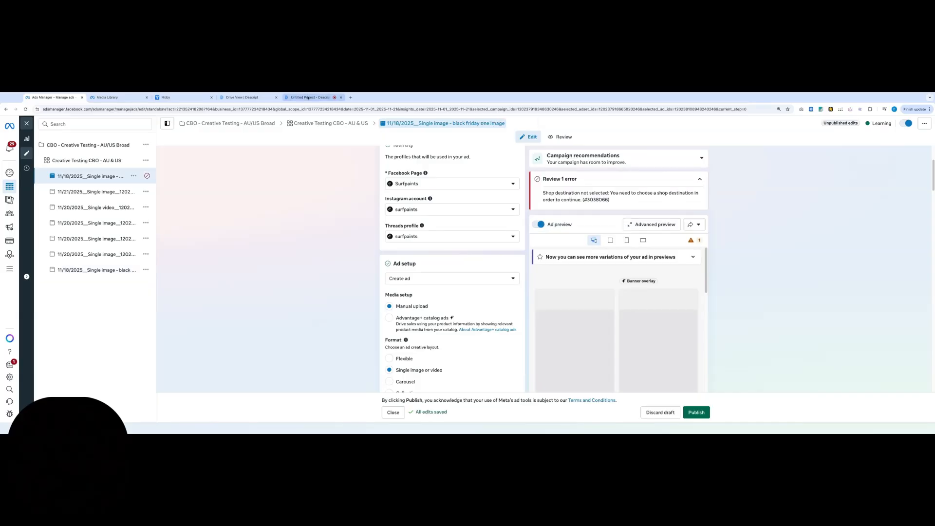
click(308, 98)
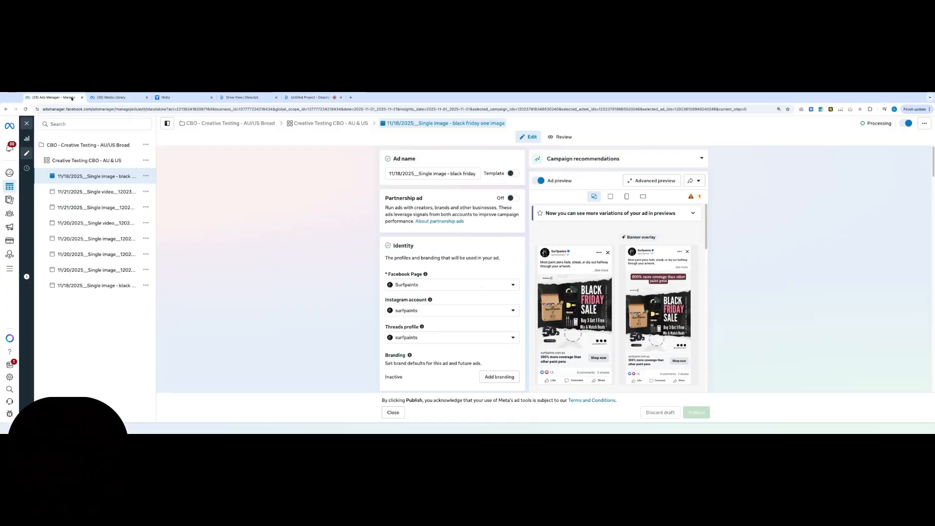
View the "black friday meta ai variations inside" ad and return to the "black friday one image" ad
click(73, 98)
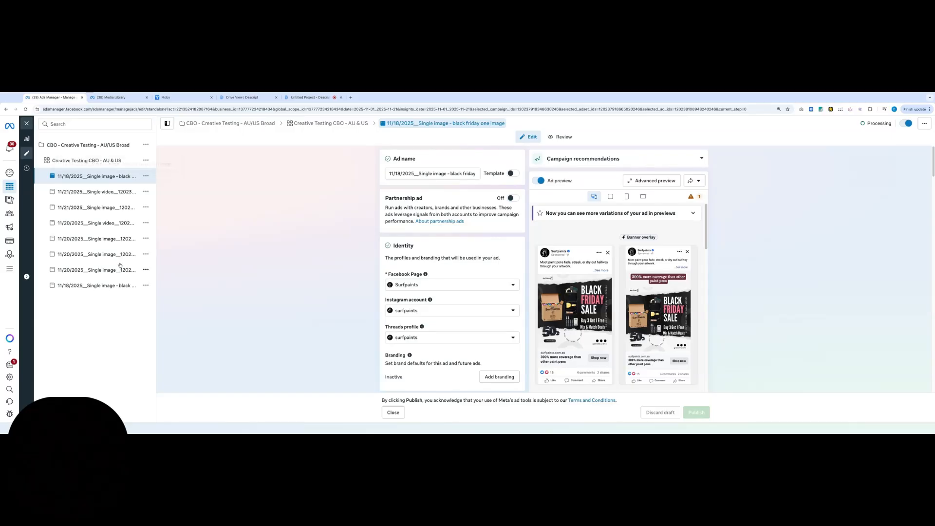
click(118, 288)
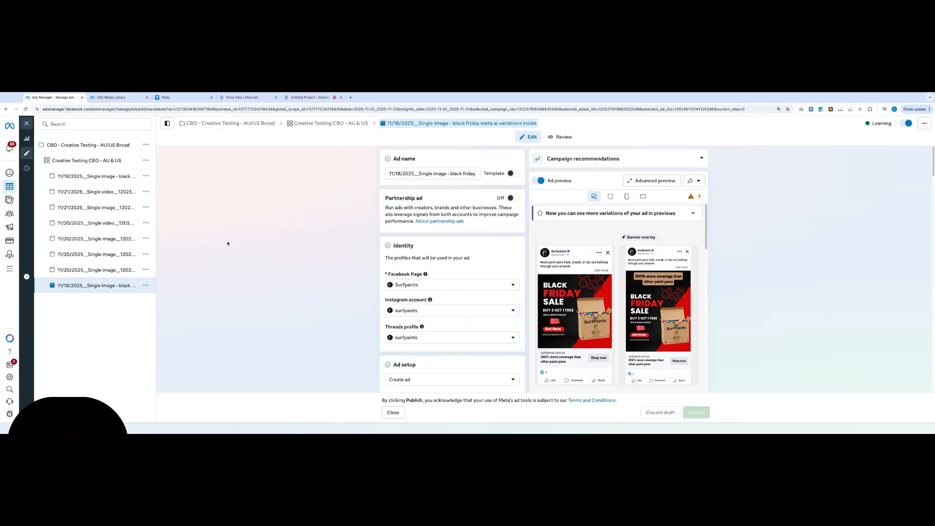
click(105, 176)
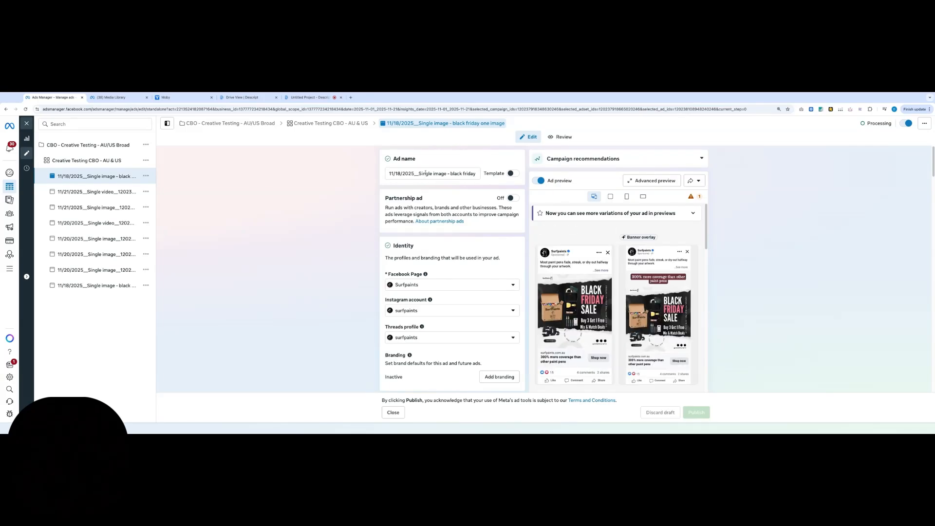
Rename the "black friday one image" ad as "Template Image Ad - Black Friday" and publish it, skipping the ABN and GST registration info
triple_click(425, 172)
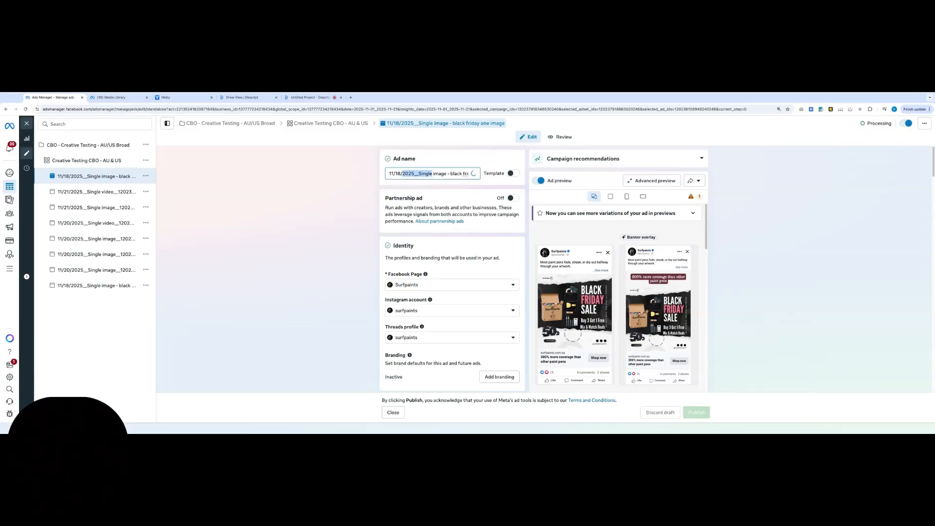
text(Template Image)
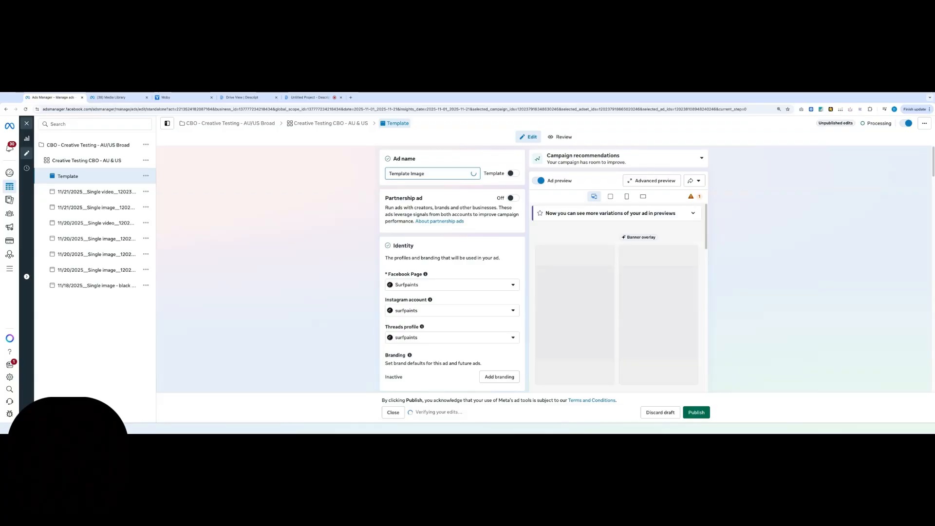
text( Ad)
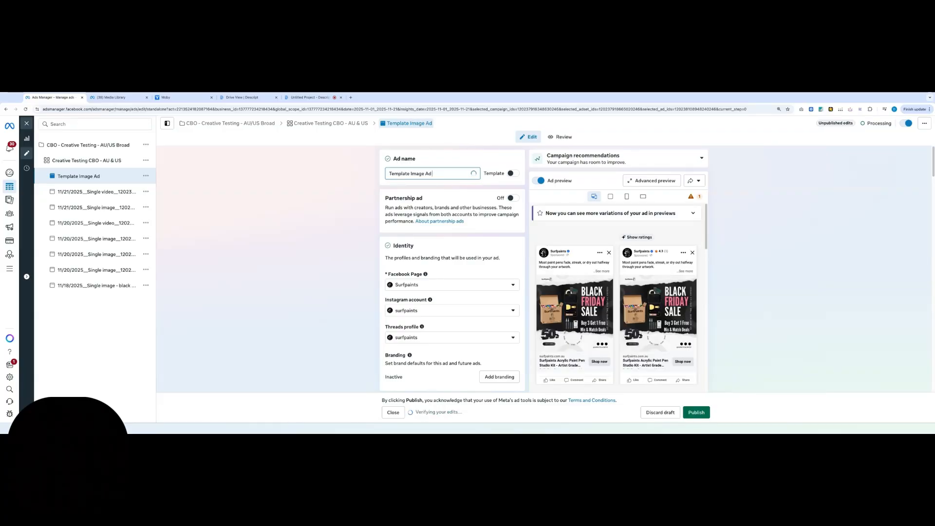
text( - Black Friday)
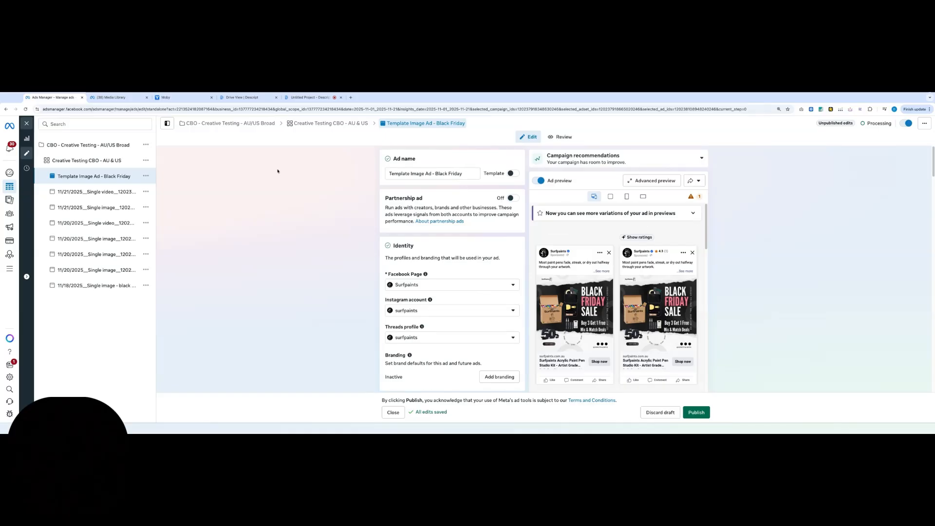
click(702, 413)
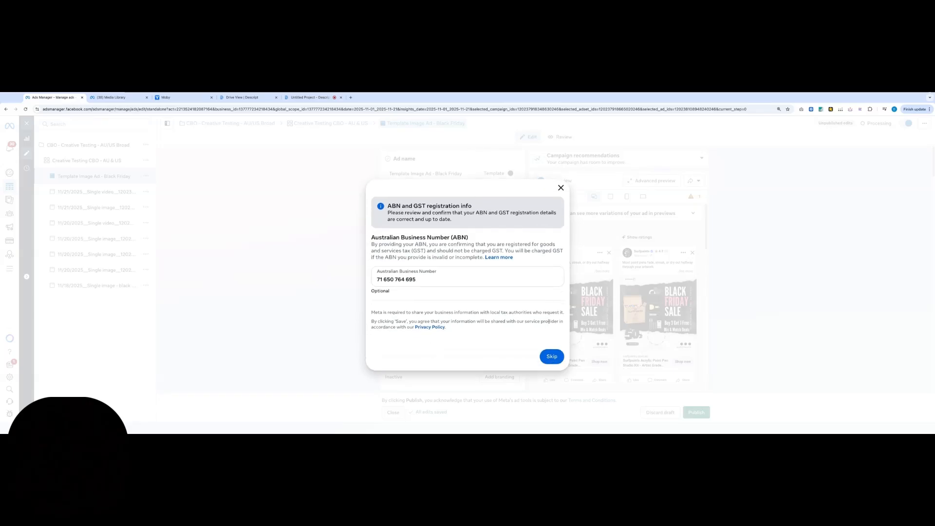
click(551, 356)
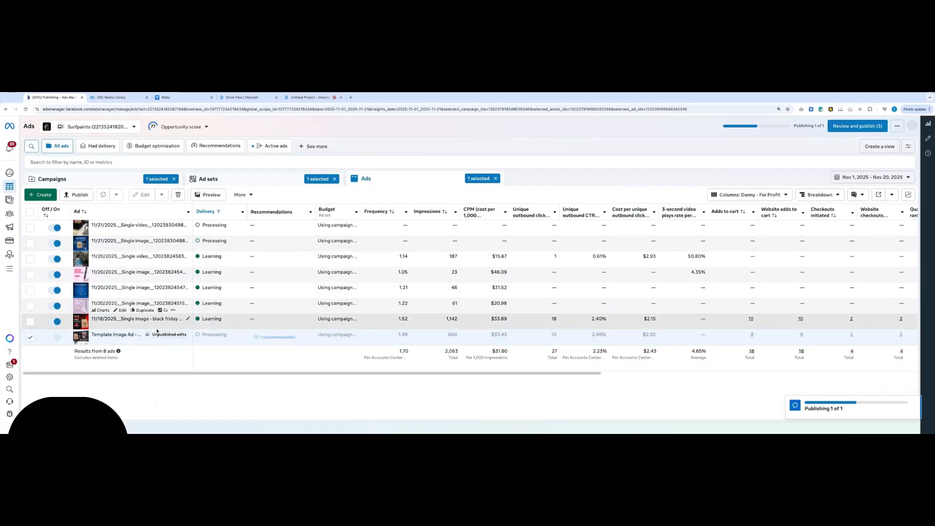
Reopen the "Template Image Ad - Black Friday" ad for editing and quick-duplicate it with its original setup
click(124, 342)
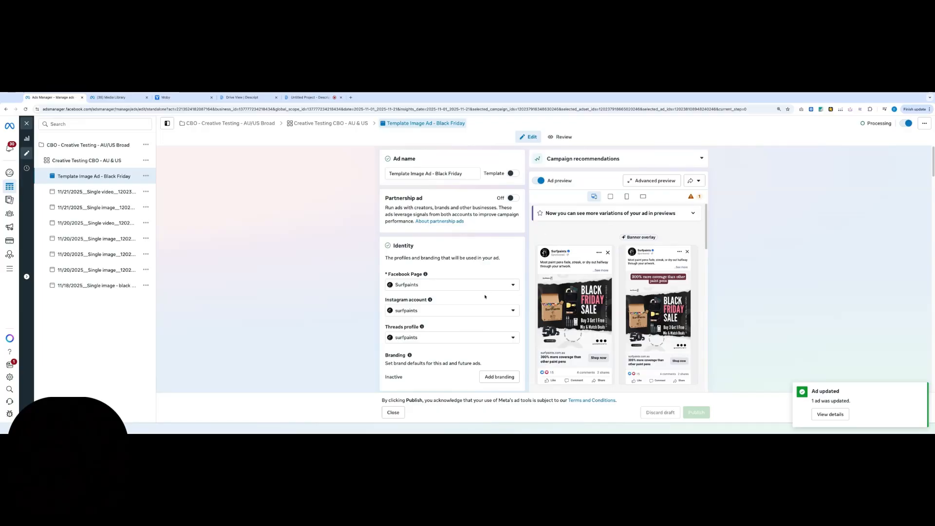
scroll(488, 292, down, 7)
scroll(476, 287, down, 3)
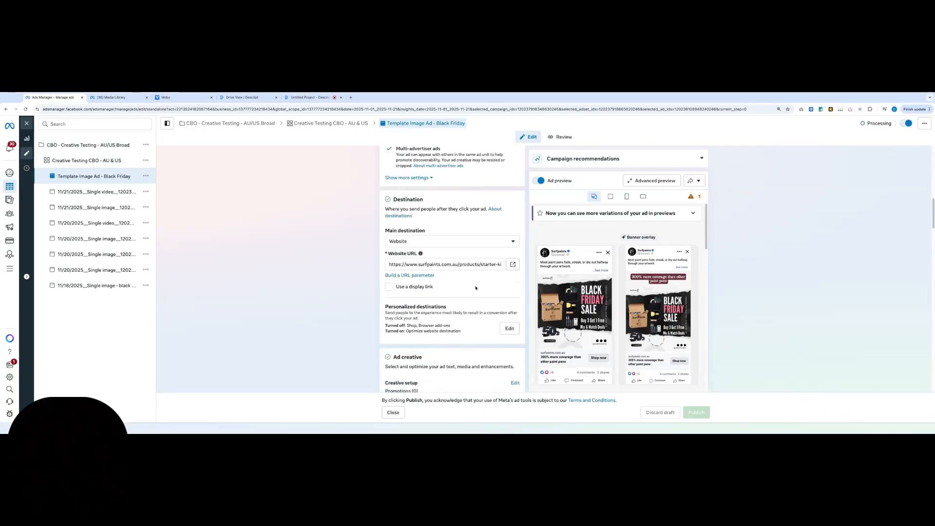
scroll(475, 288, down, 1)
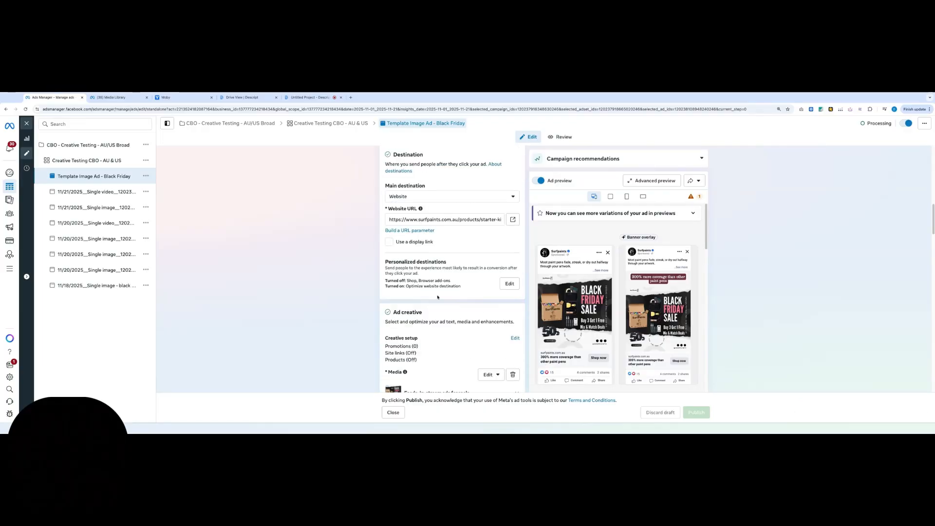
scroll(378, 285, up, 9)
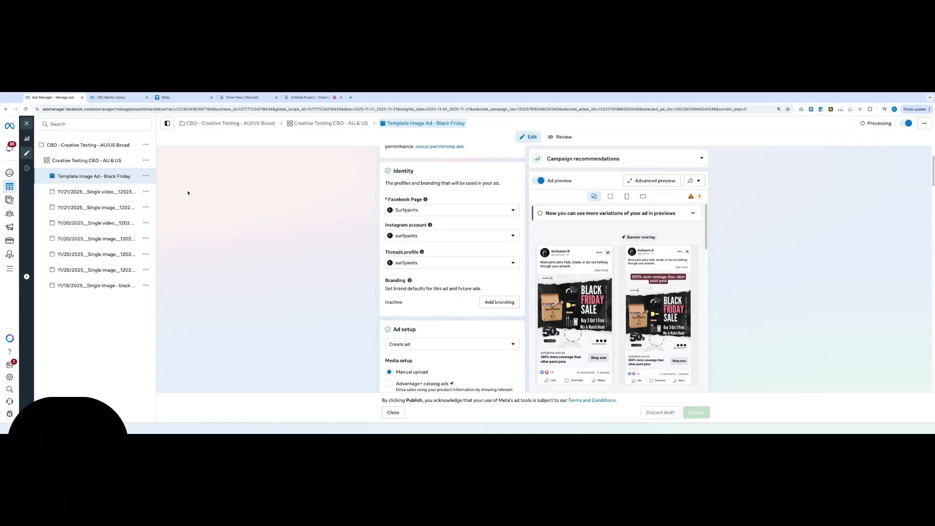
click(149, 178)
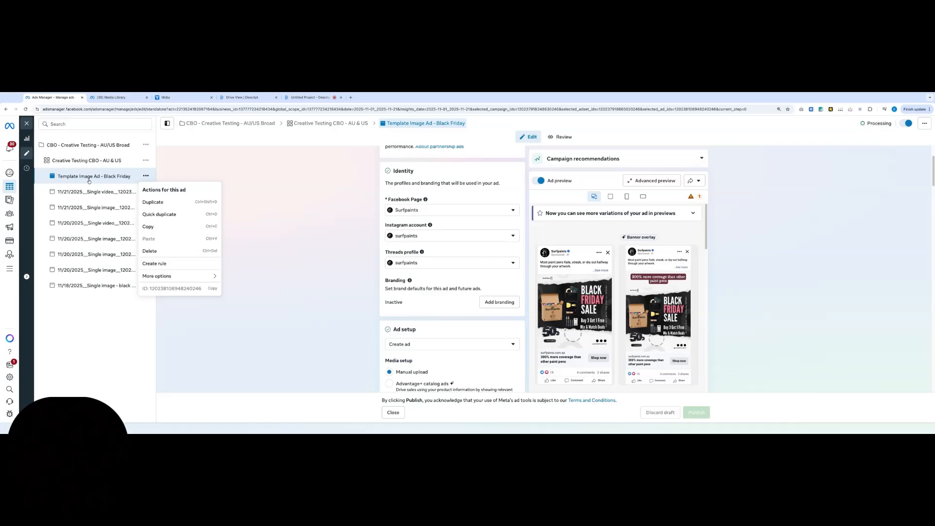
click(169, 213)
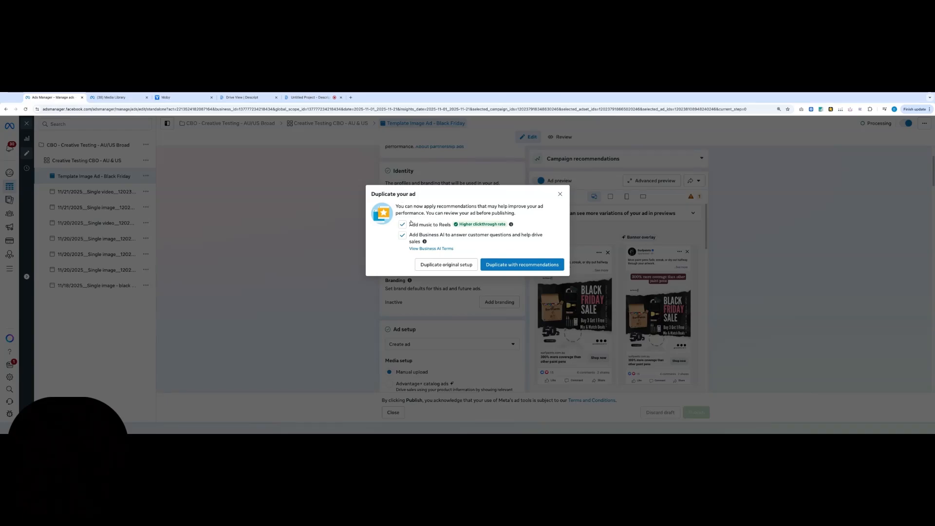
click(443, 265)
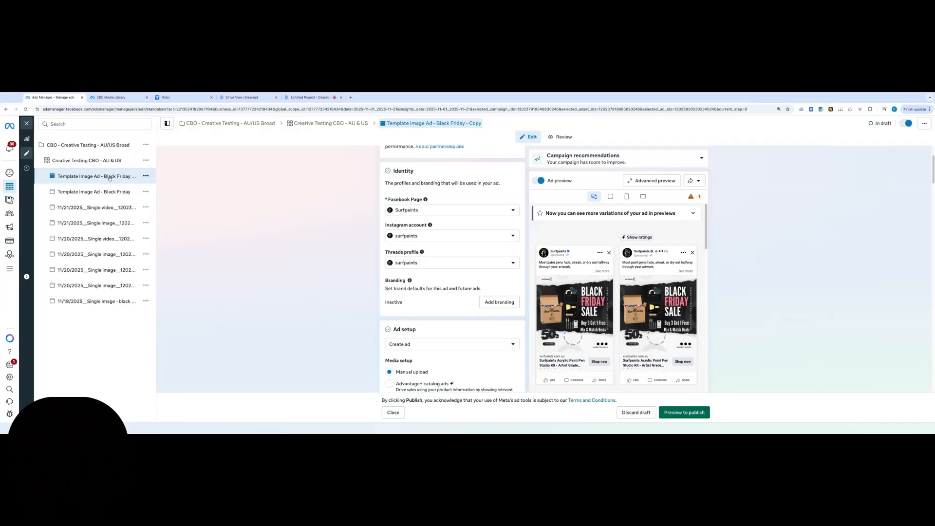
Clear the ad name of the duplicated "Template Image Ad - Black Friday - Copy" ad
scroll(575, 293, down, 1)
scroll(469, 322, down, 12)
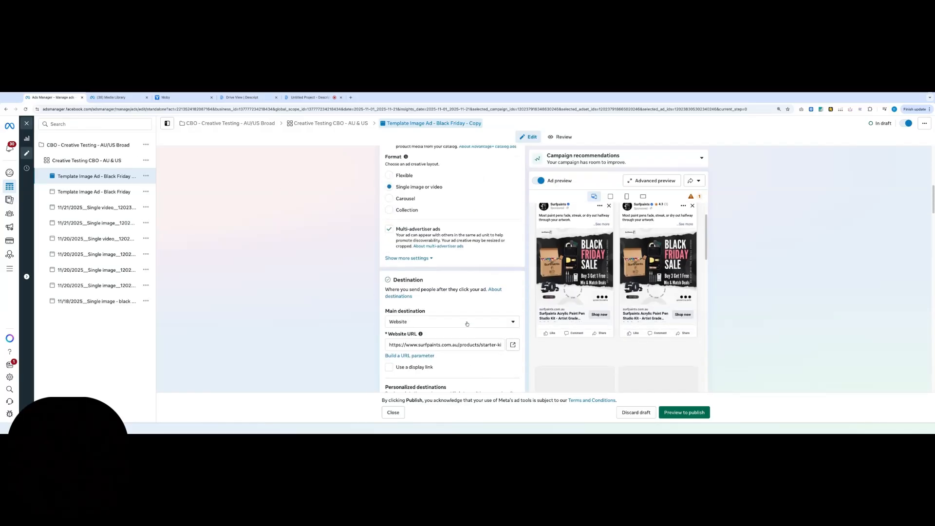
scroll(470, 322, up, 15)
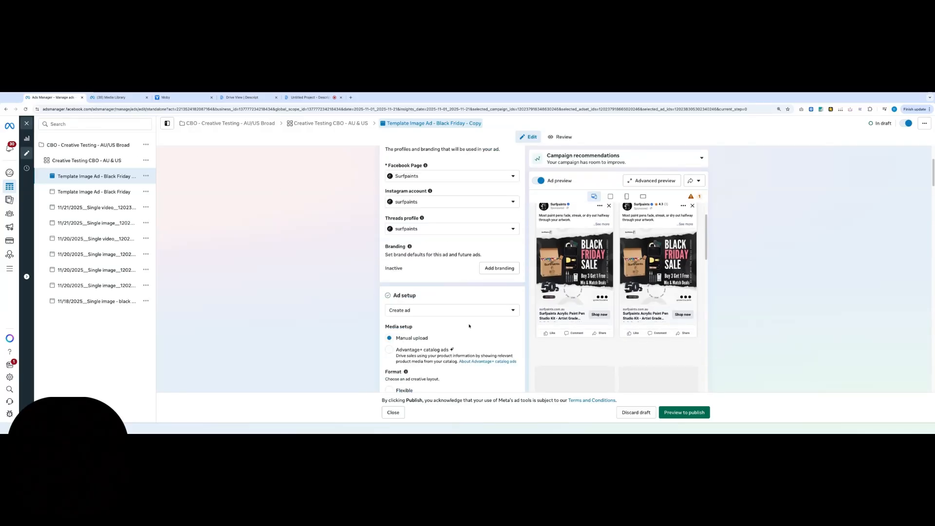
scroll(600, 289, up, 1)
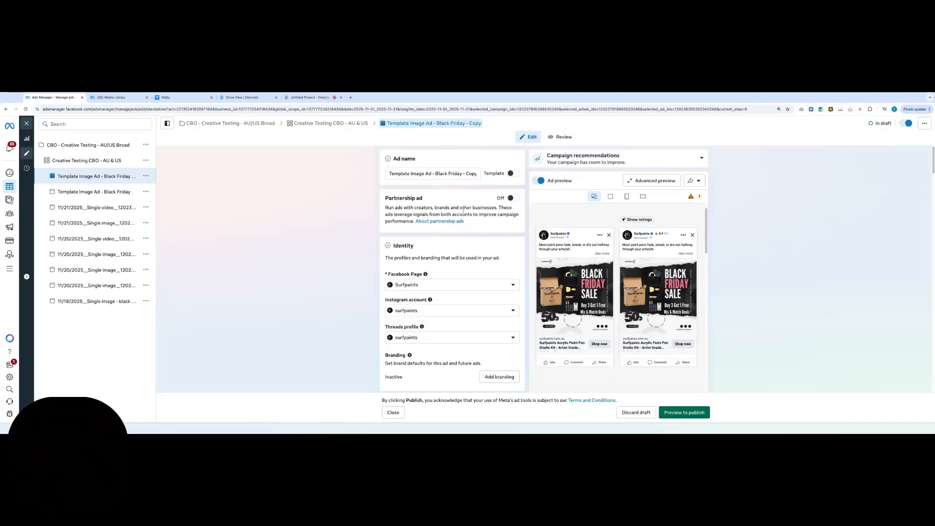
triple_click(444, 173)
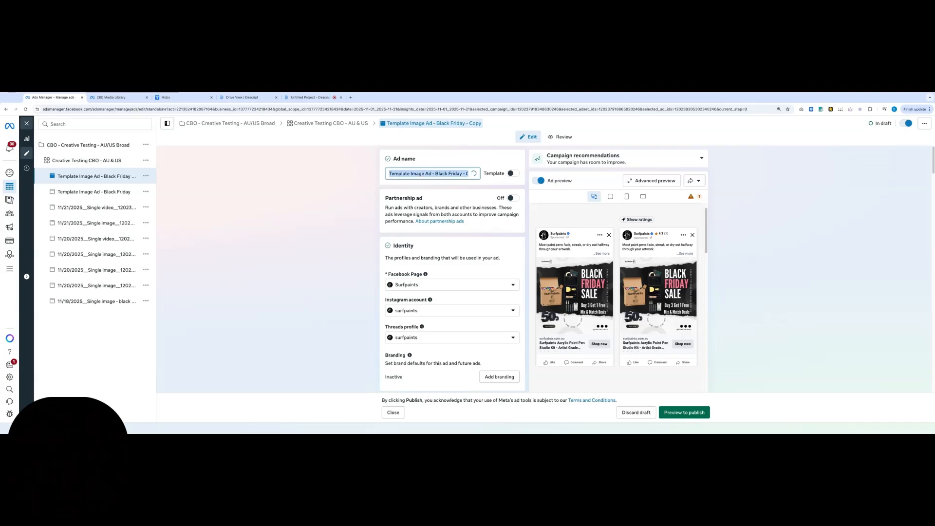
key(BackSpace)
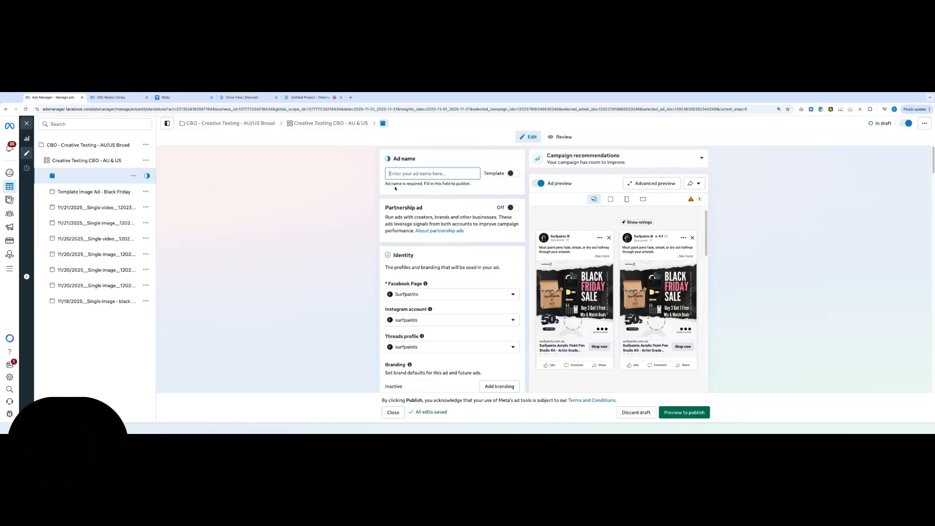
click(363, 227)
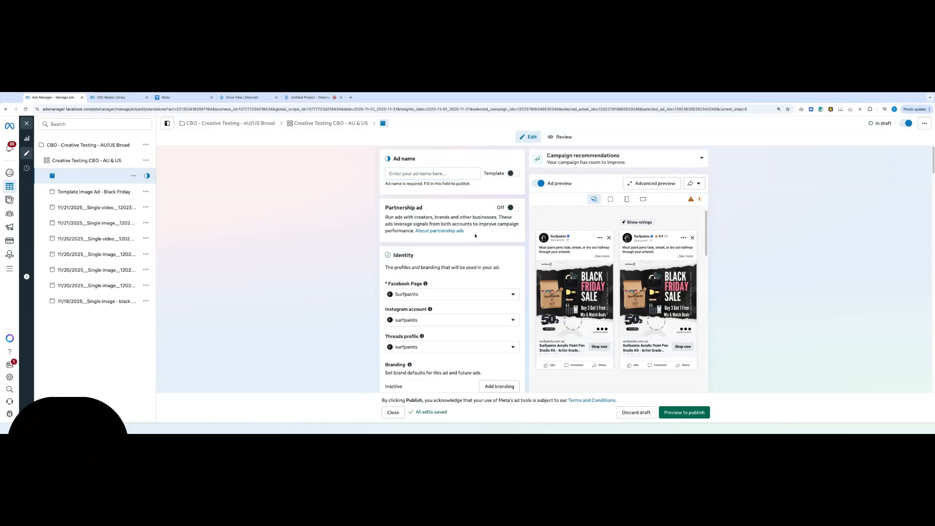
Review the duplicated ad's identity, setup and destination settings, and open its creative media for editing
scroll(477, 281, down, 1)
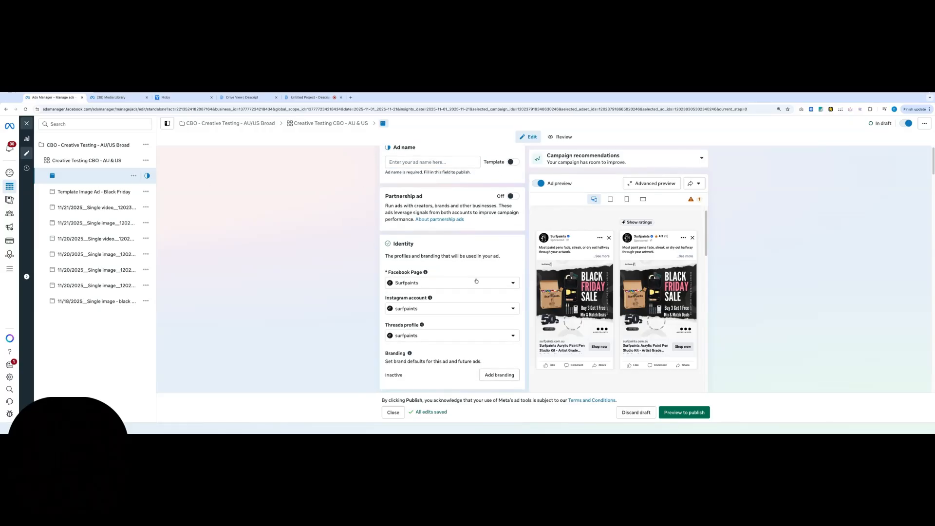
scroll(459, 180, down, 2)
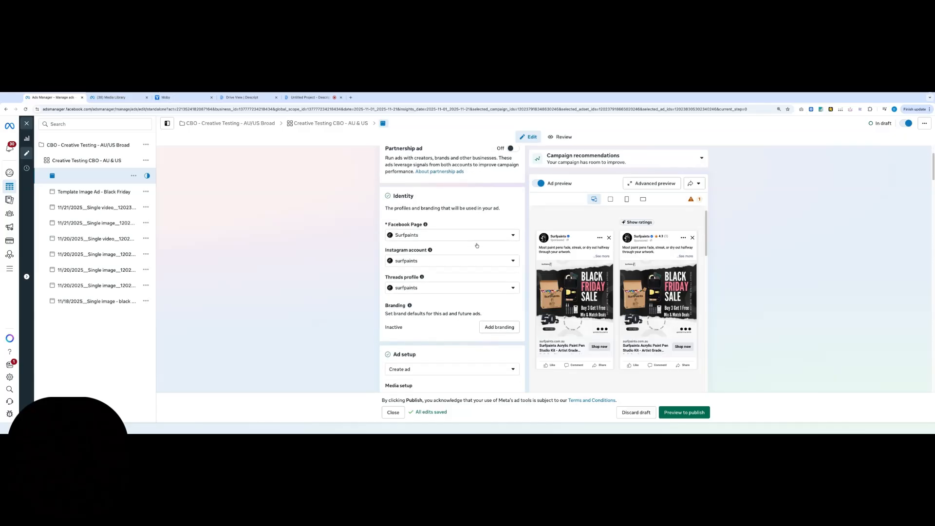
scroll(459, 181, up, 2)
scroll(440, 256, down, 2)
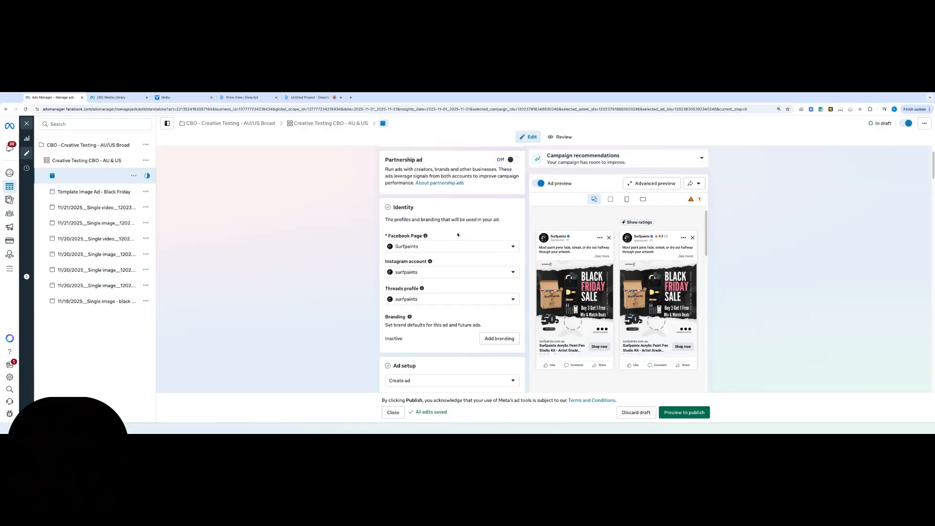
scroll(440, 256, down, 4)
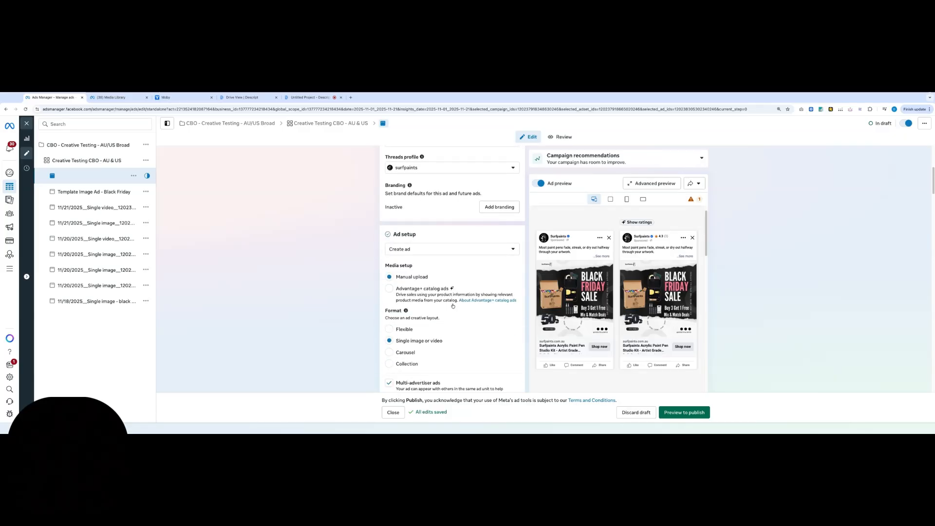
scroll(453, 305, down, 3)
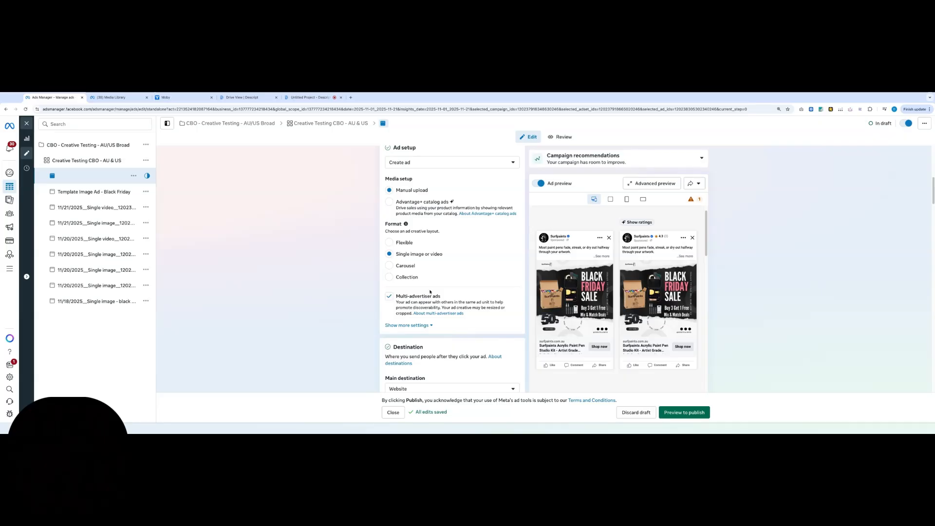
scroll(430, 291, down, 9)
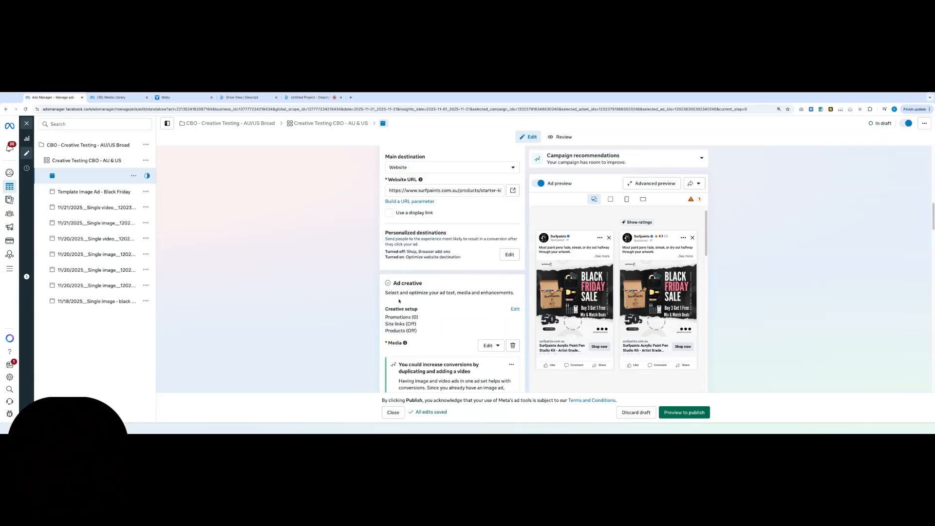
scroll(399, 301, down, 3)
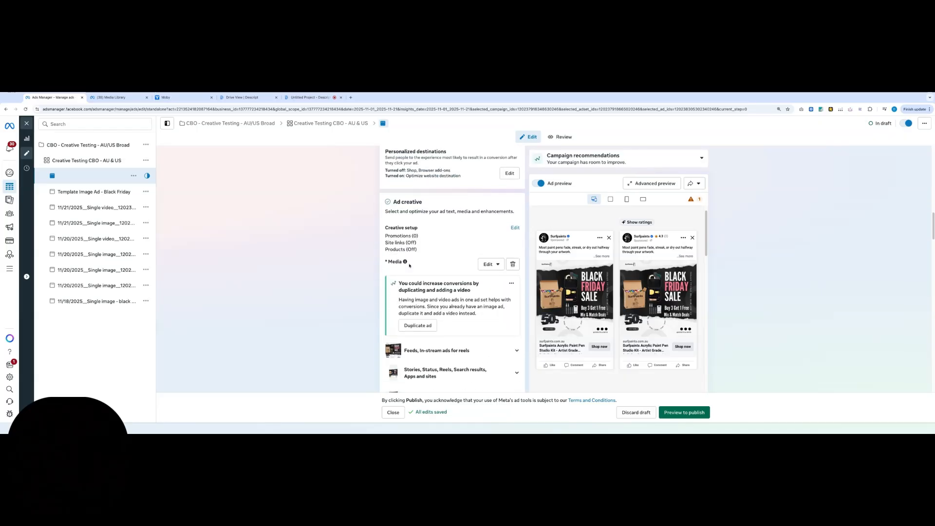
scroll(412, 265, down, 1)
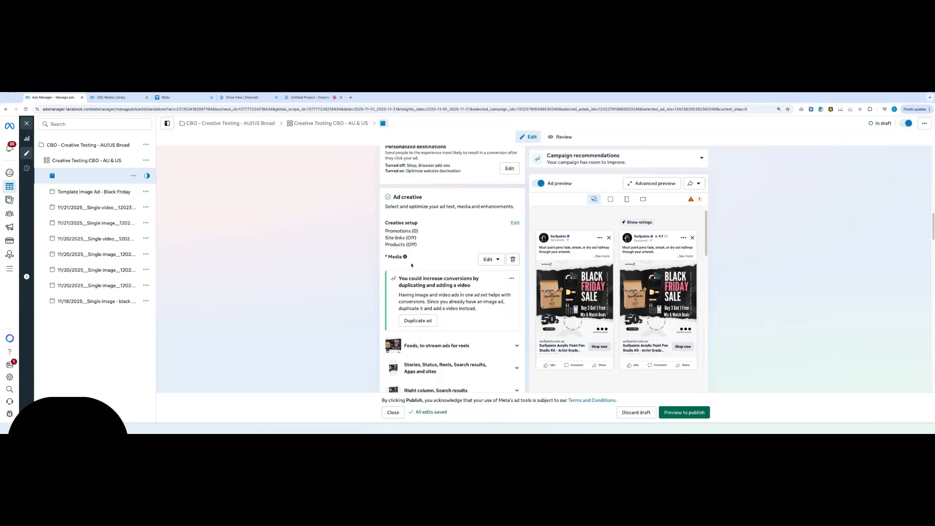
click(498, 260)
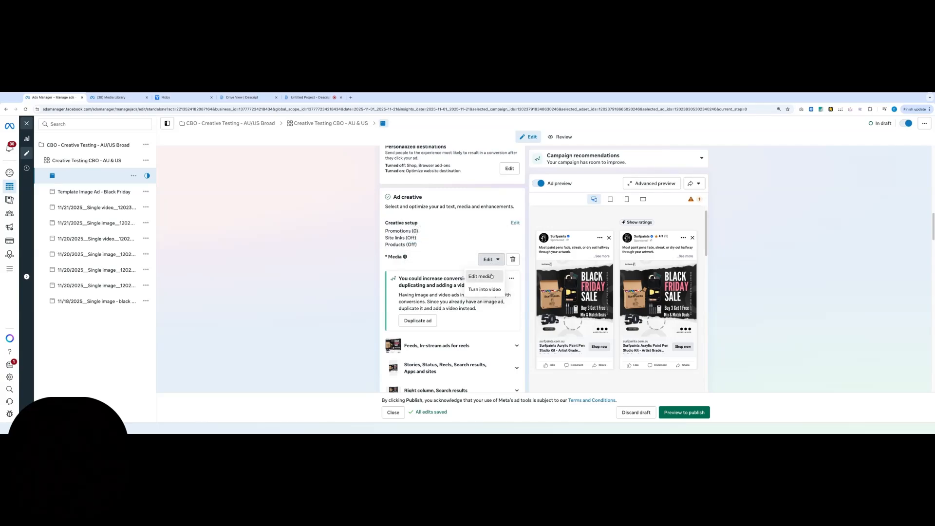
click(491, 276)
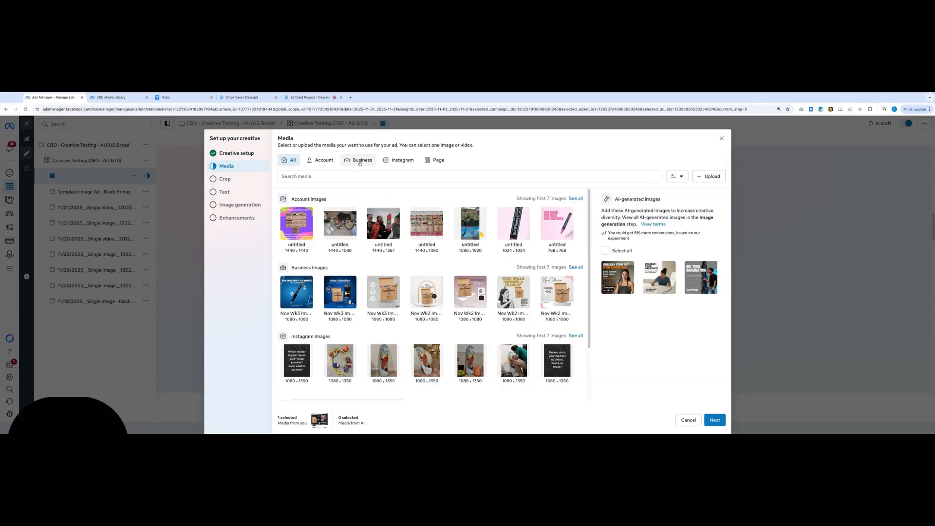
Compare the Business media for the duplicated ad with the weekly uploads folder in the Media Library, and view the upload options
click(117, 98)
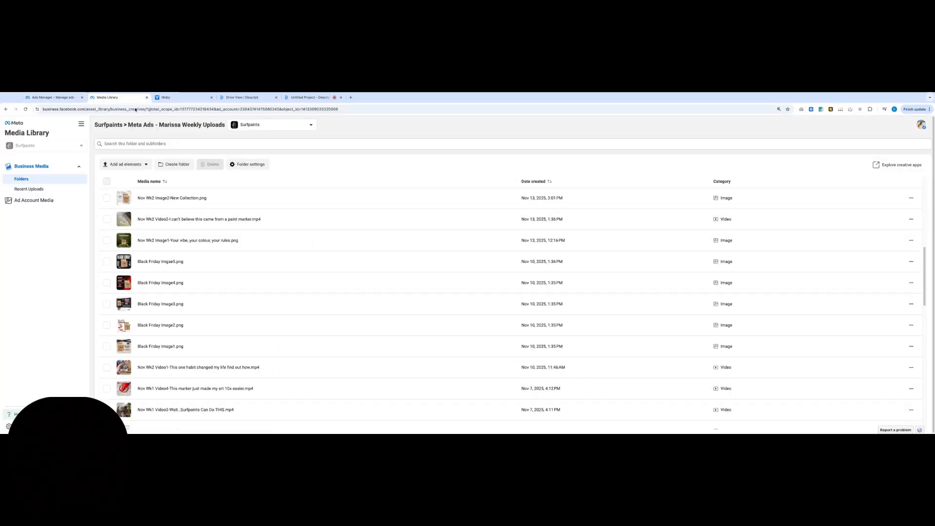
click(59, 98)
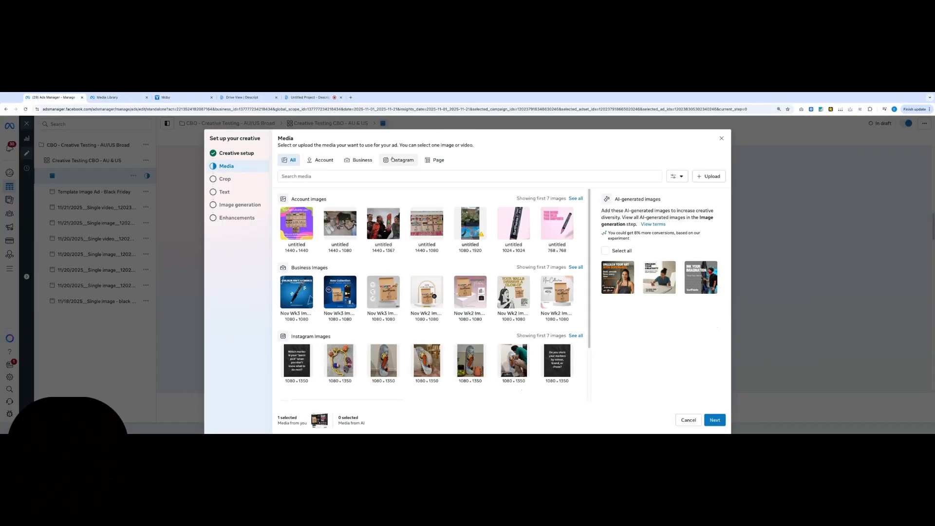
click(361, 161)
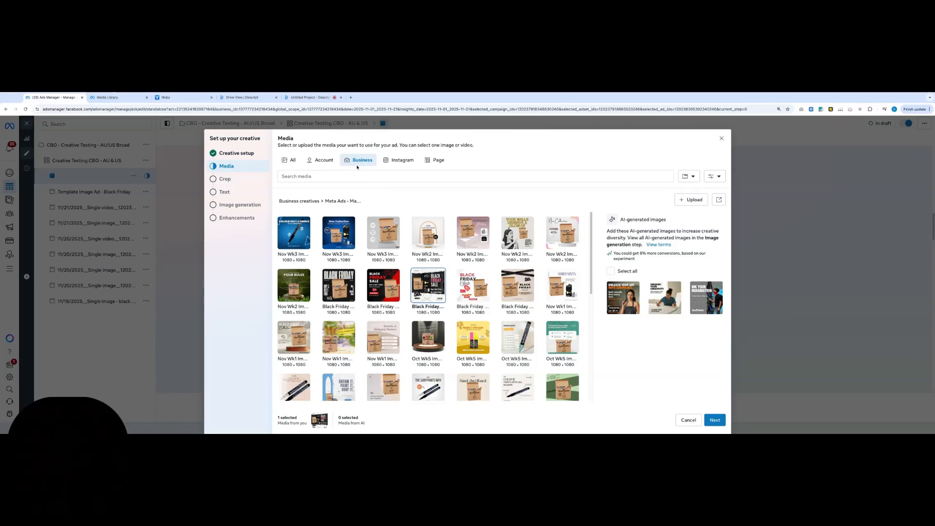
click(110, 98)
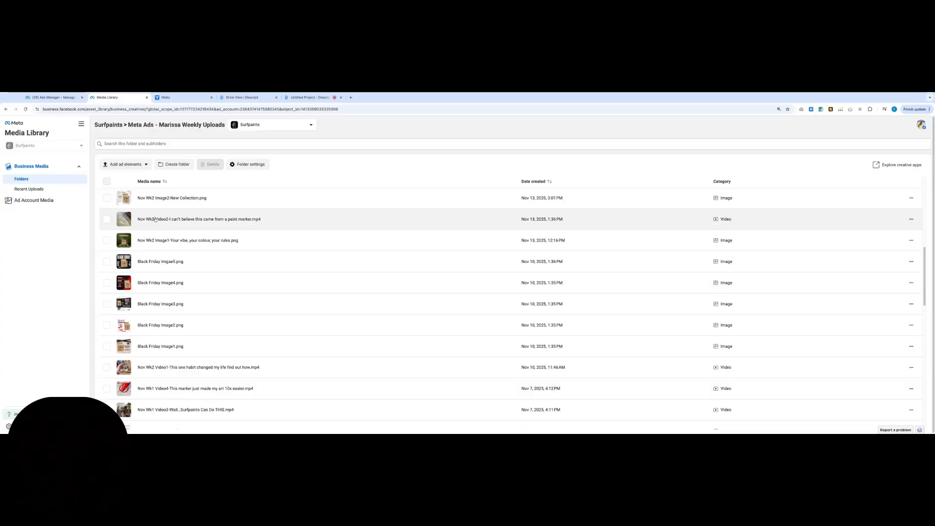
click(58, 100)
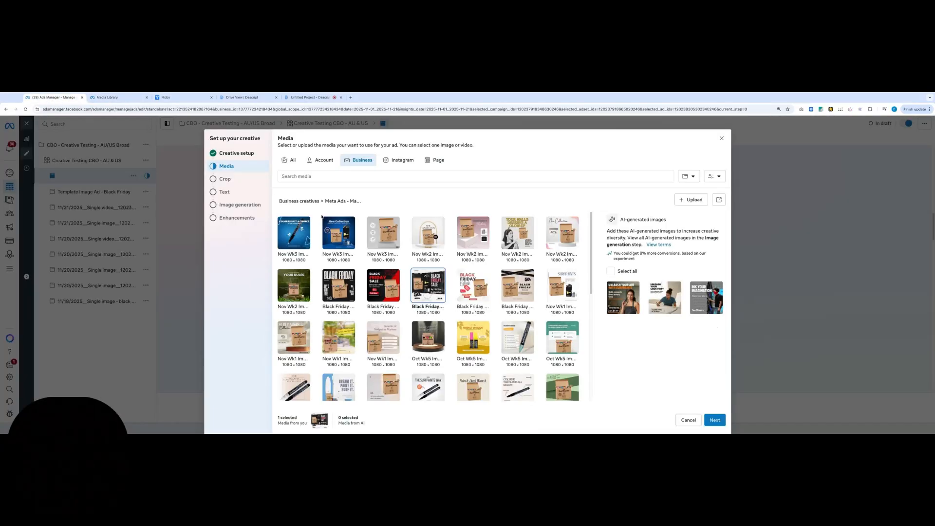
scroll(372, 287, down, 1)
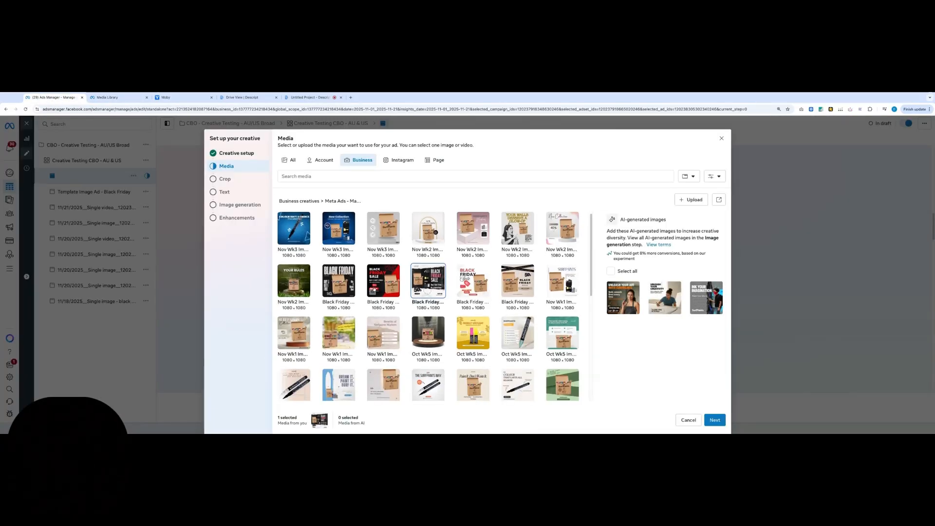
scroll(428, 288, up, 1)
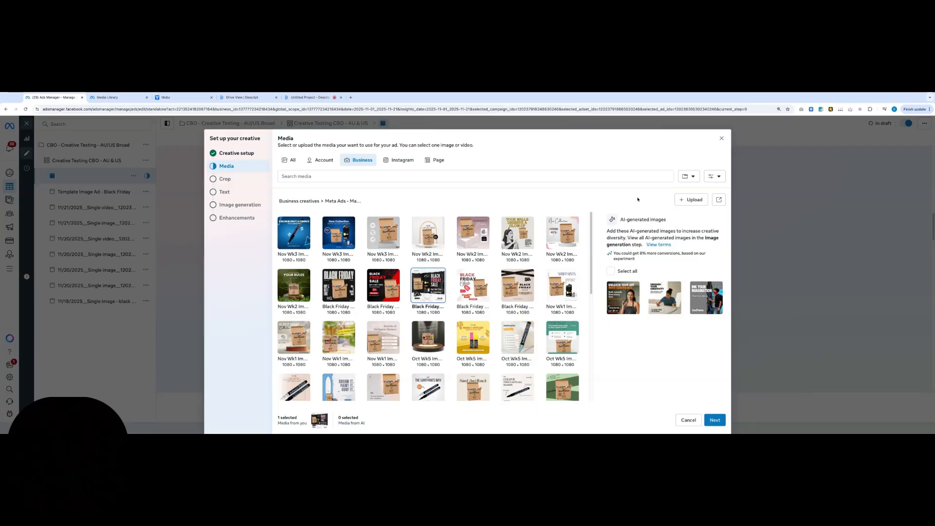
click(689, 200)
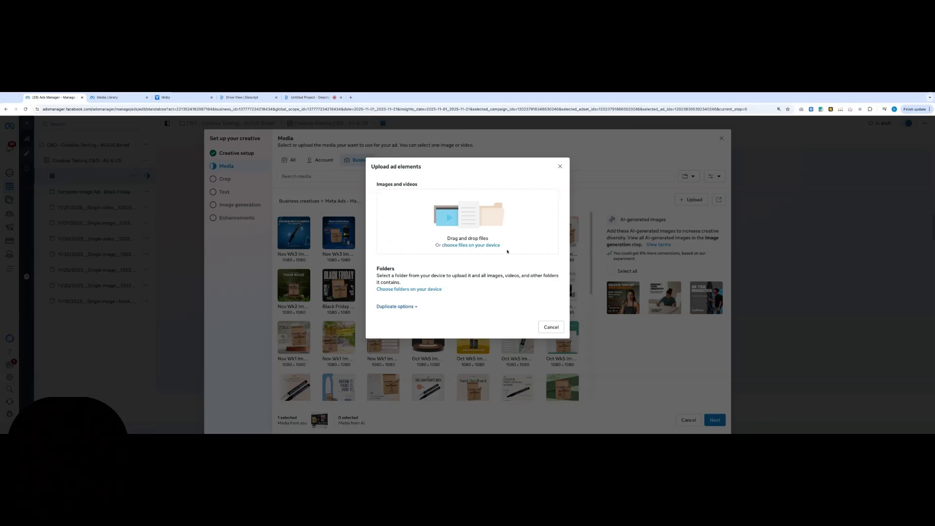
click(560, 166)
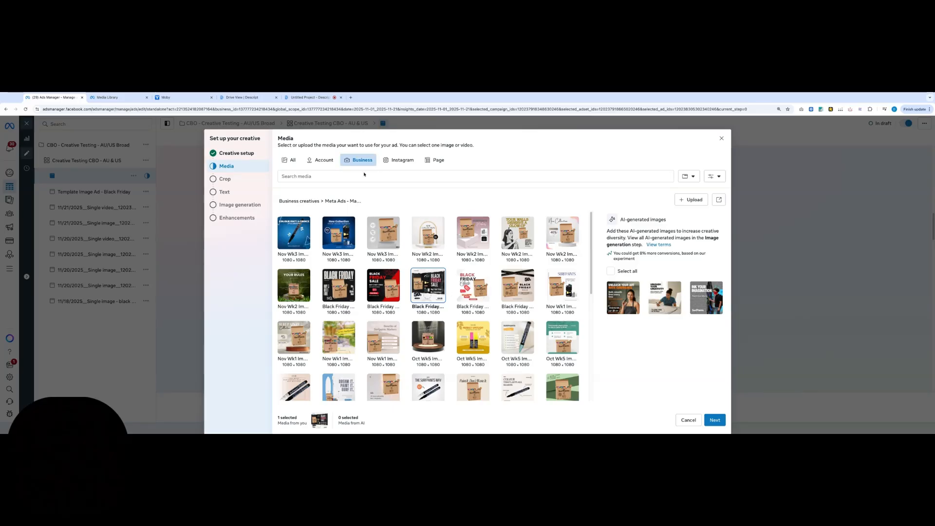
Browse the weekly upload images in the Business media, from the November creatives back to the September ones
scroll(418, 347, down, 1)
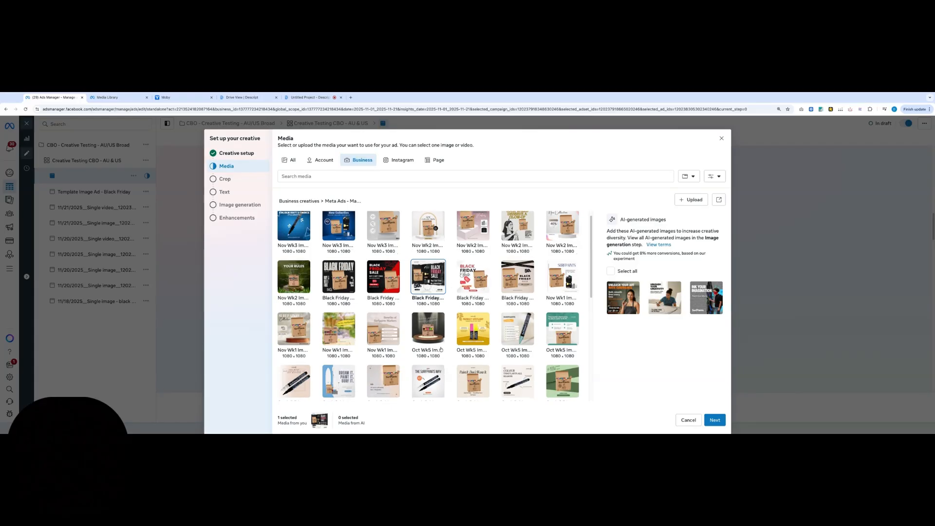
scroll(420, 336, down, 3)
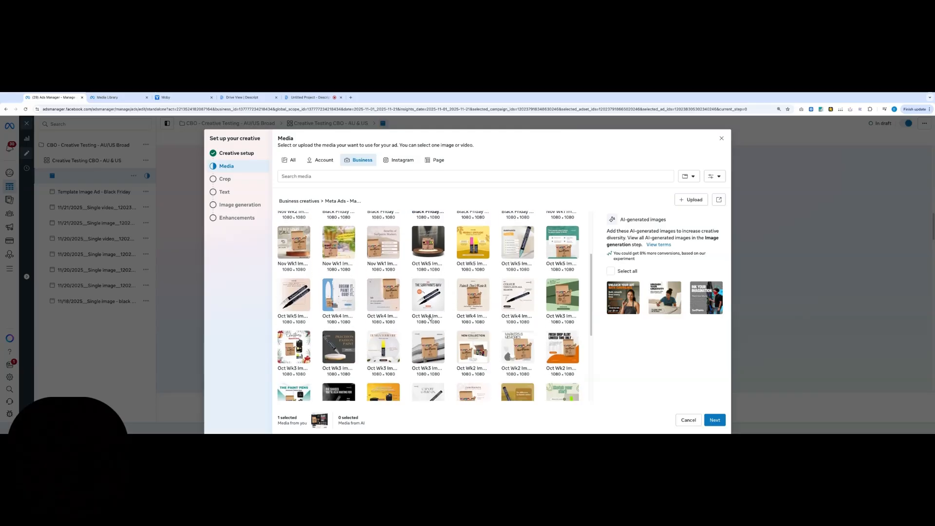
scroll(424, 337, down, 2)
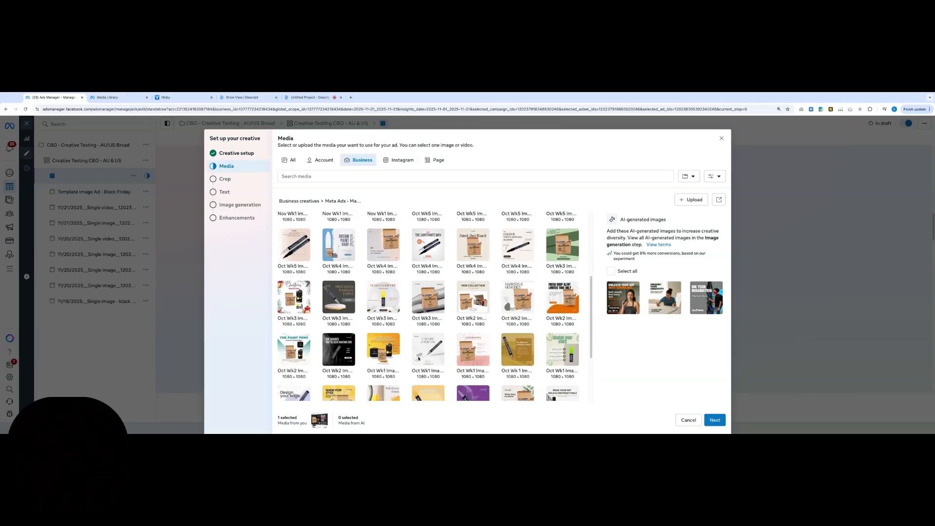
scroll(418, 358, down, 3)
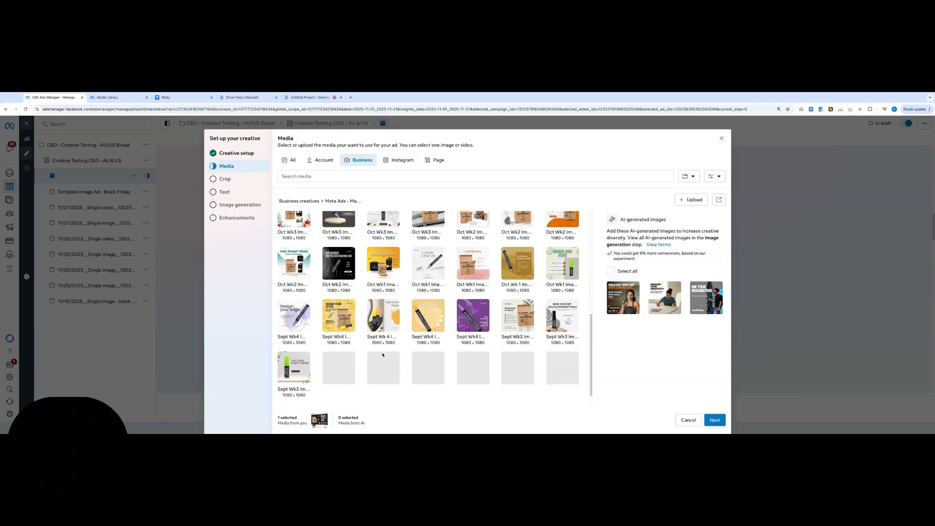
scroll(383, 355, up, 6)
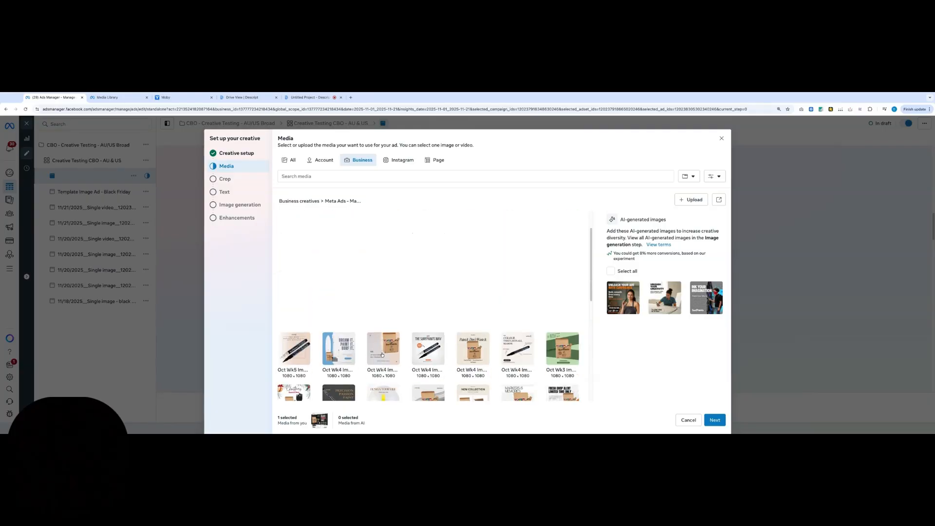
scroll(382, 355, up, 2)
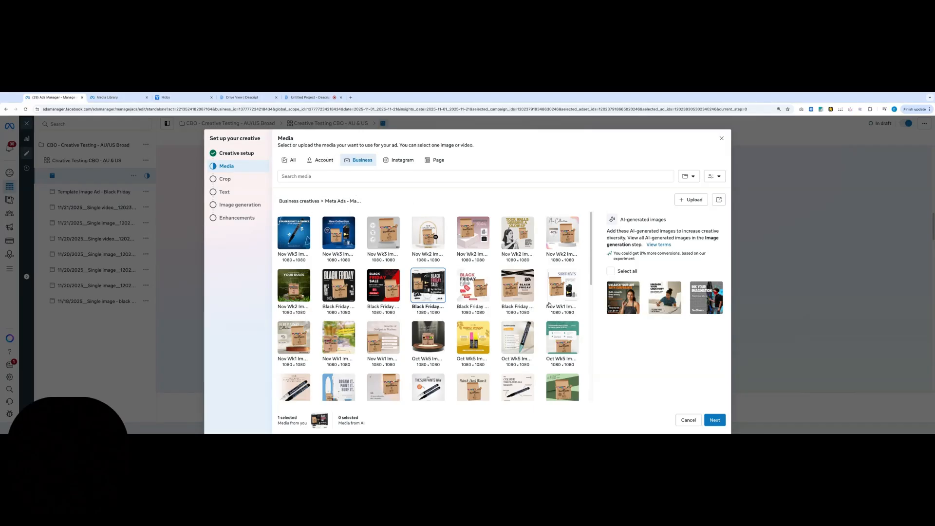
scroll(414, 302, down, 1)
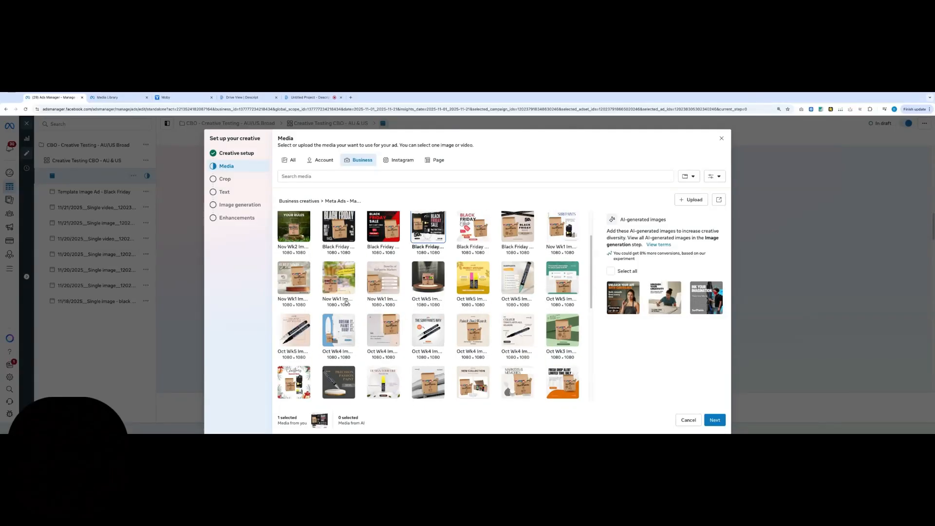
scroll(346, 302, down, 1)
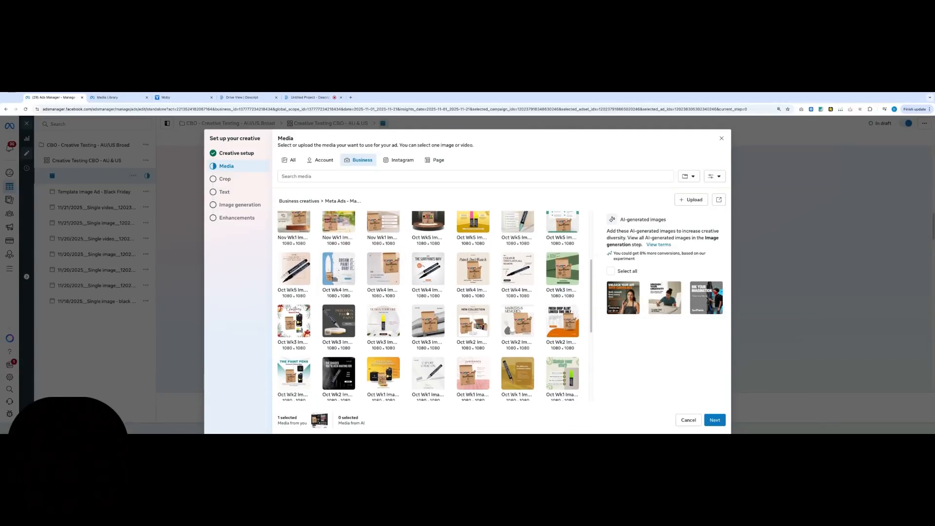
scroll(347, 313, down, 3)
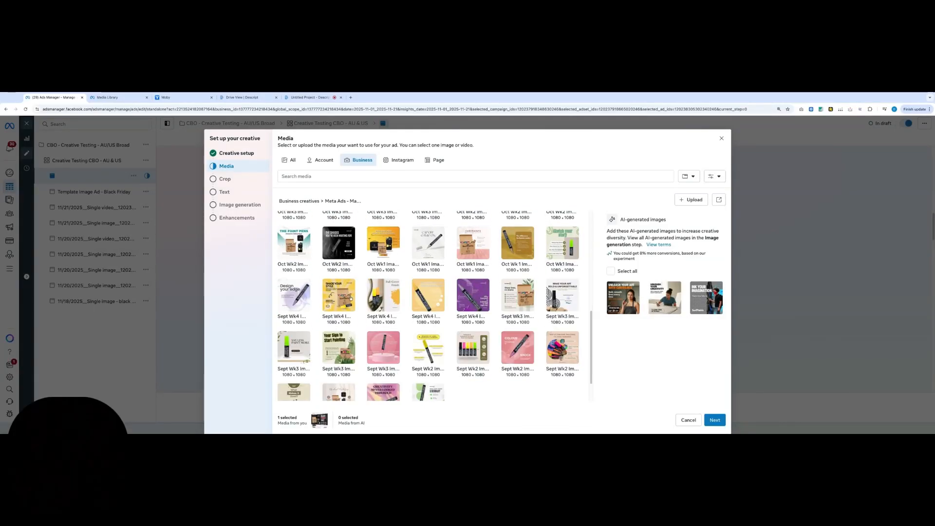
scroll(351, 298, up, 5)
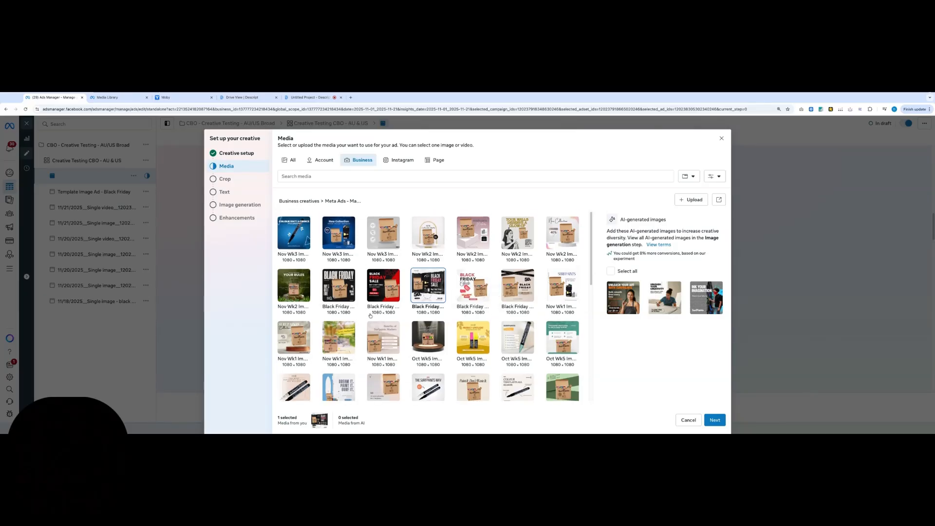
scroll(360, 303, down, 4)
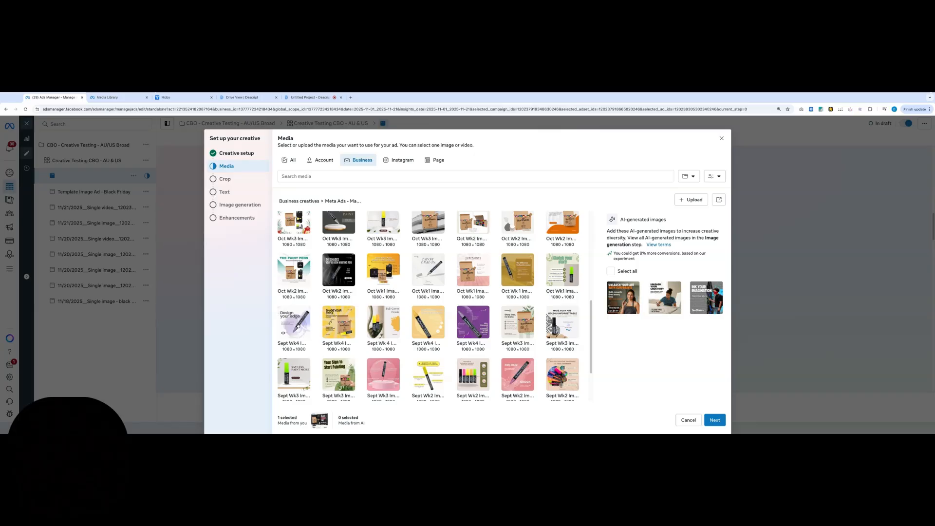
scroll(299, 314, up, 4)
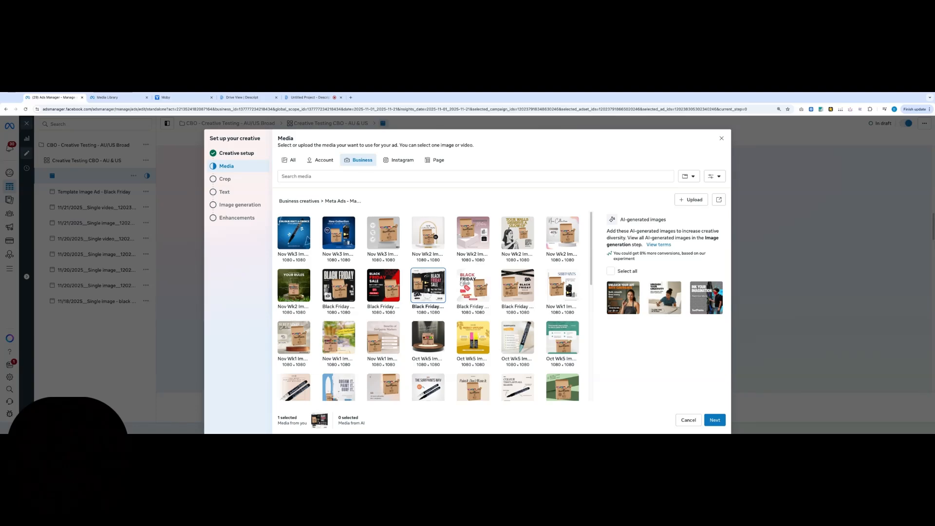
Swap the ad's media for the black "Black Friday" Buy 3 Get 1 Free box image, accepting the original crops and existing ad text
click(344, 291)
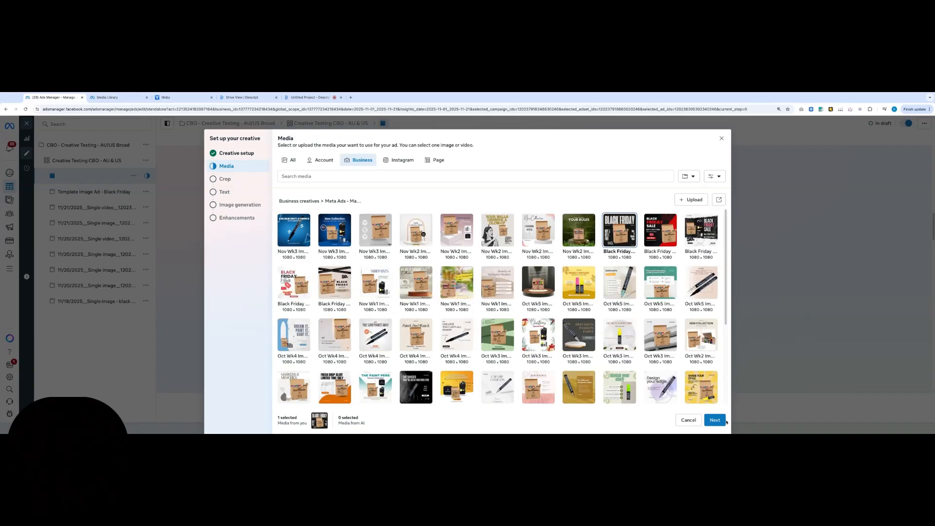
click(723, 421)
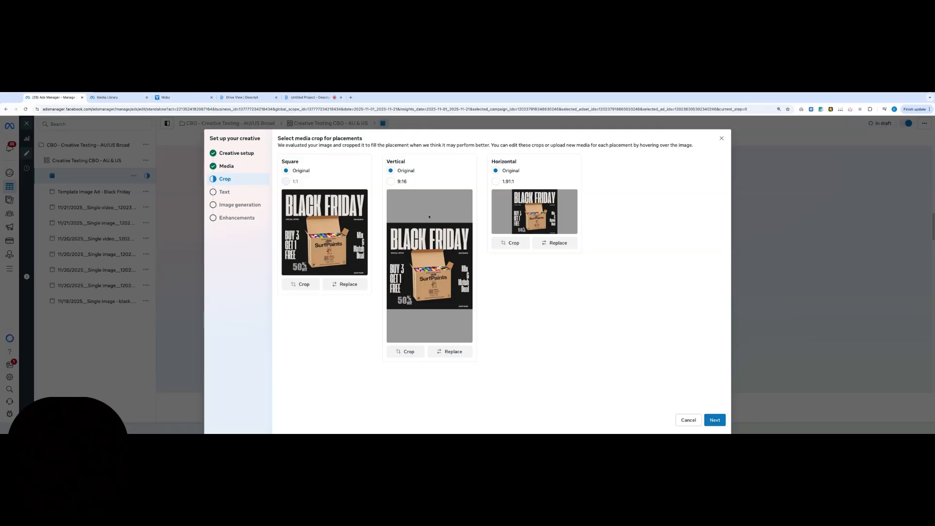
click(714, 420)
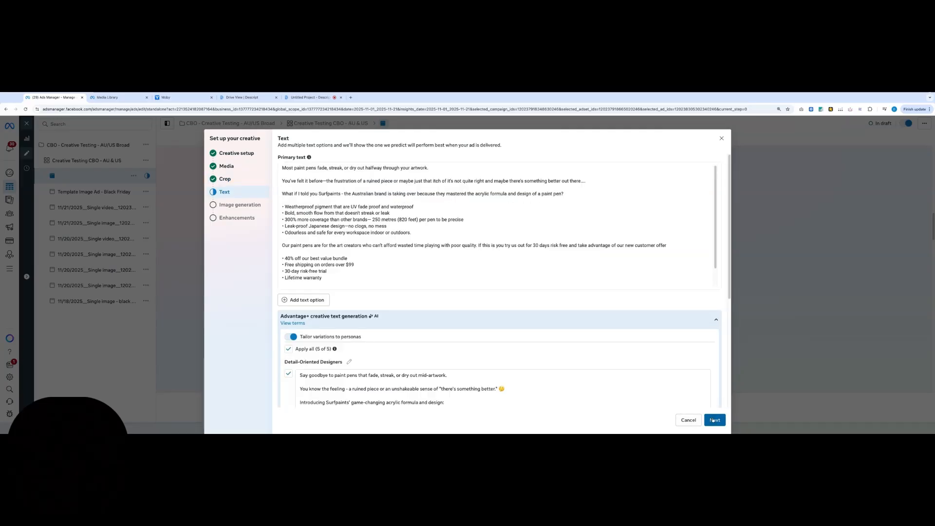
click(714, 419)
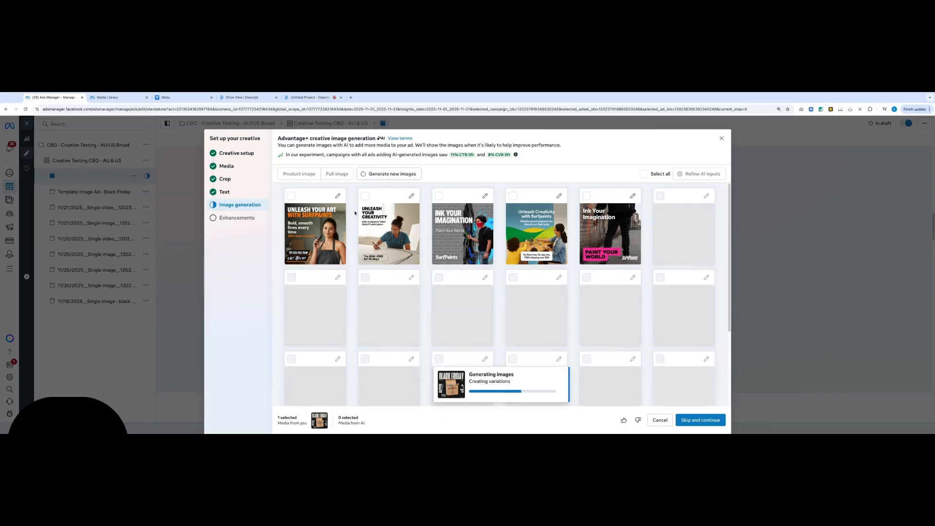
Review the AI-generated image variations, skip them without selecting any, and finish the creative setup
scroll(398, 287, down, 2)
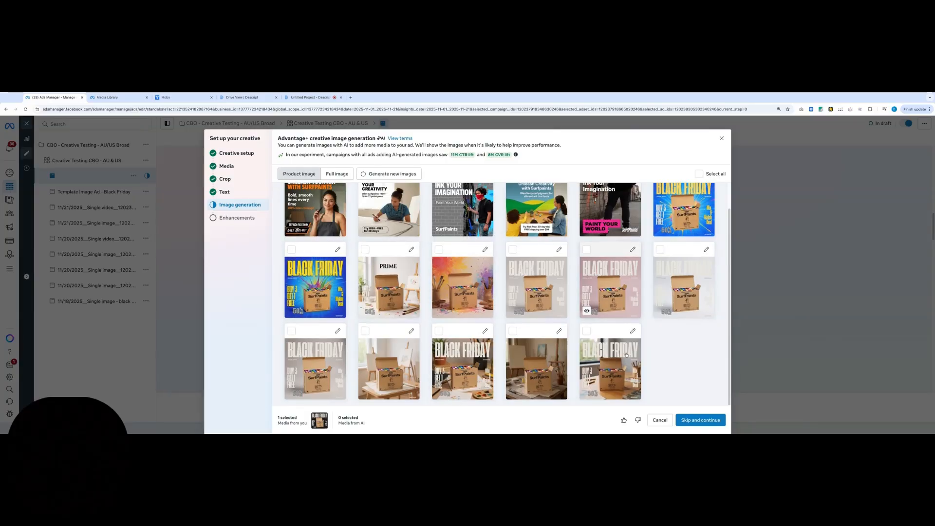
scroll(506, 341, up, 2)
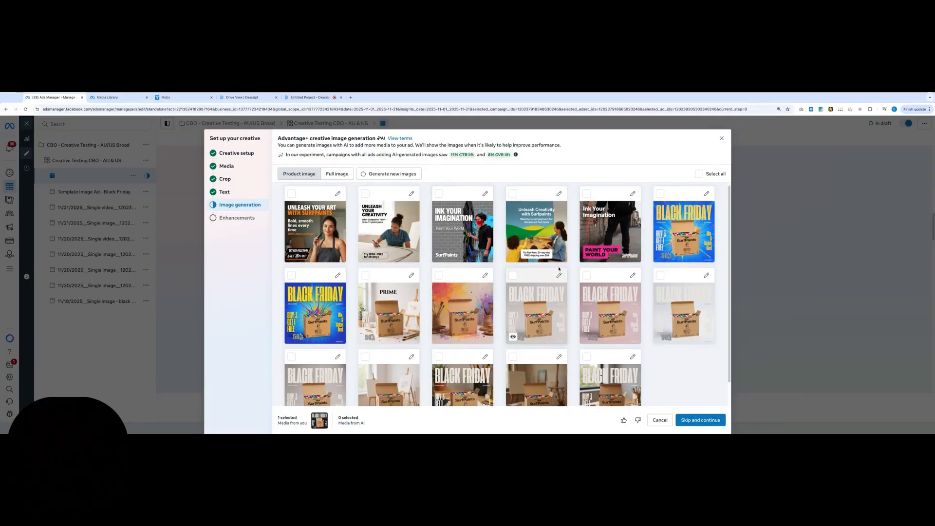
scroll(430, 296, down, 1)
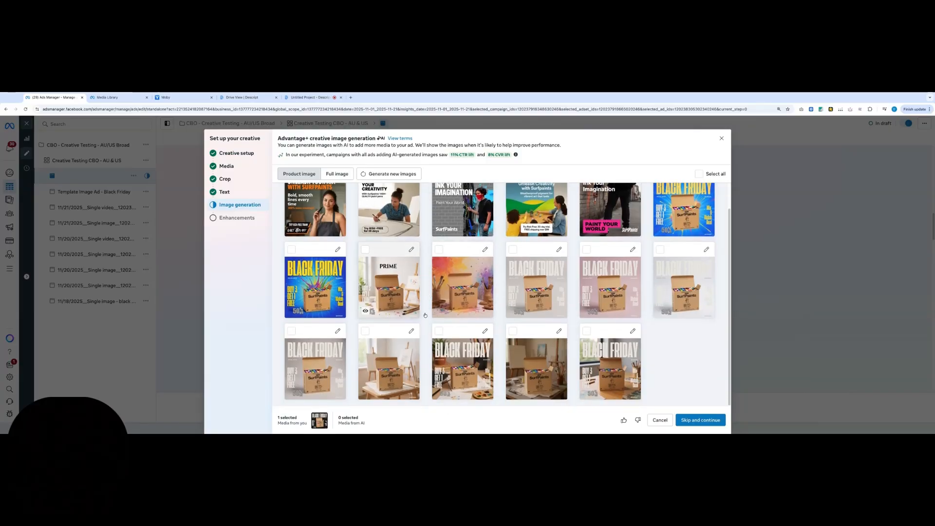
scroll(415, 307, up, 1)
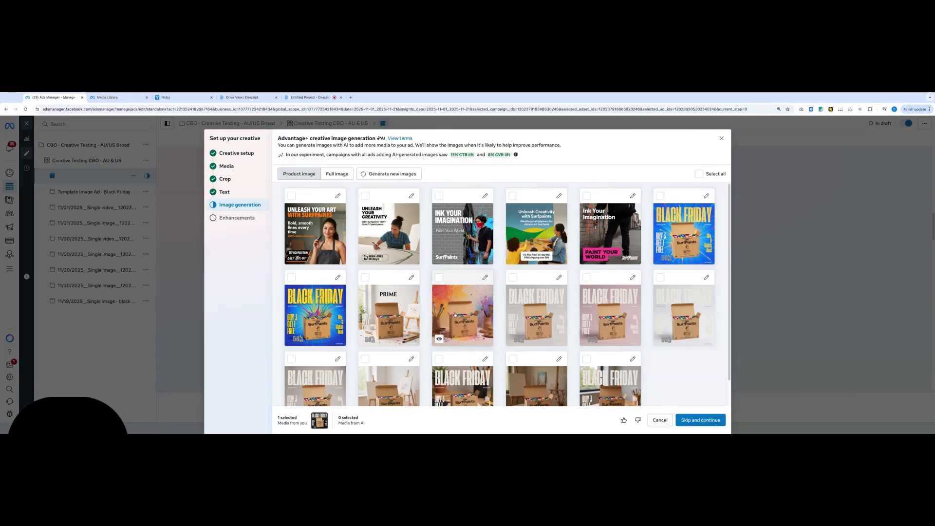
scroll(336, 315, down, 2)
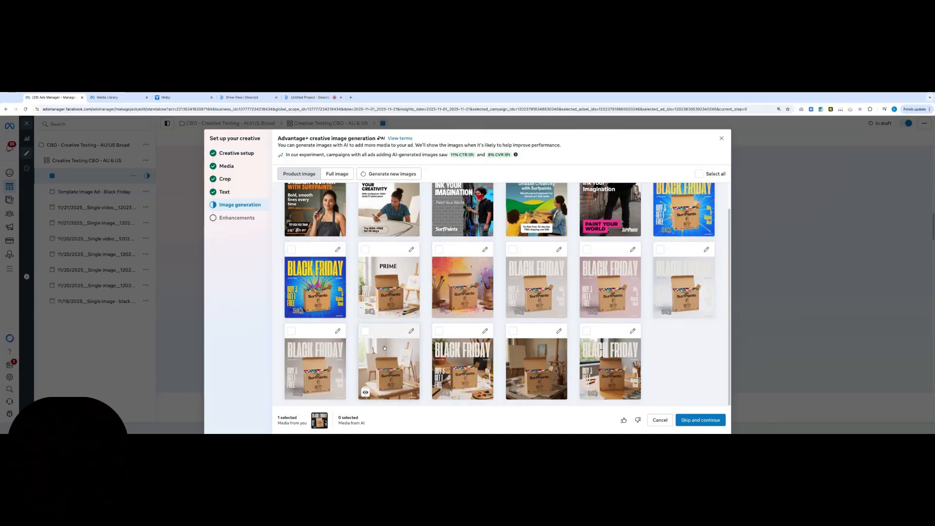
scroll(600, 336, up, 1)
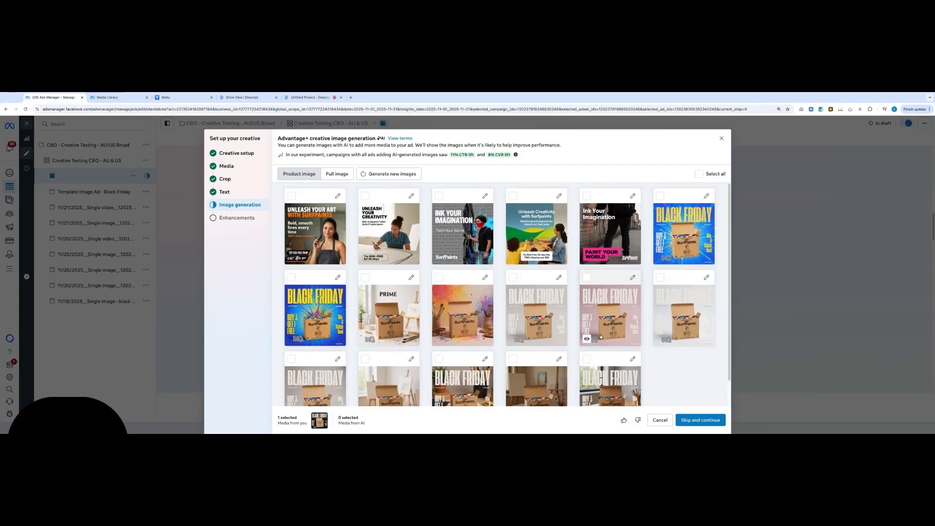
click(715, 424)
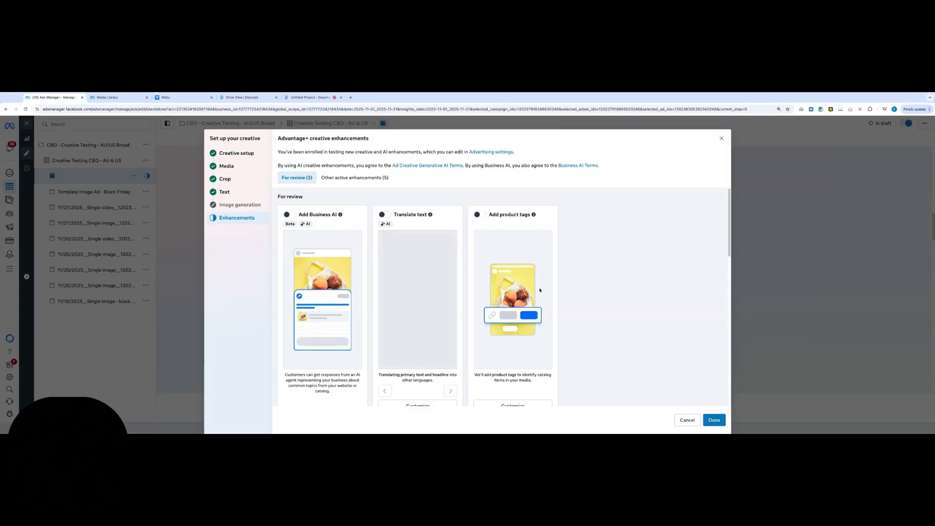
click(714, 420)
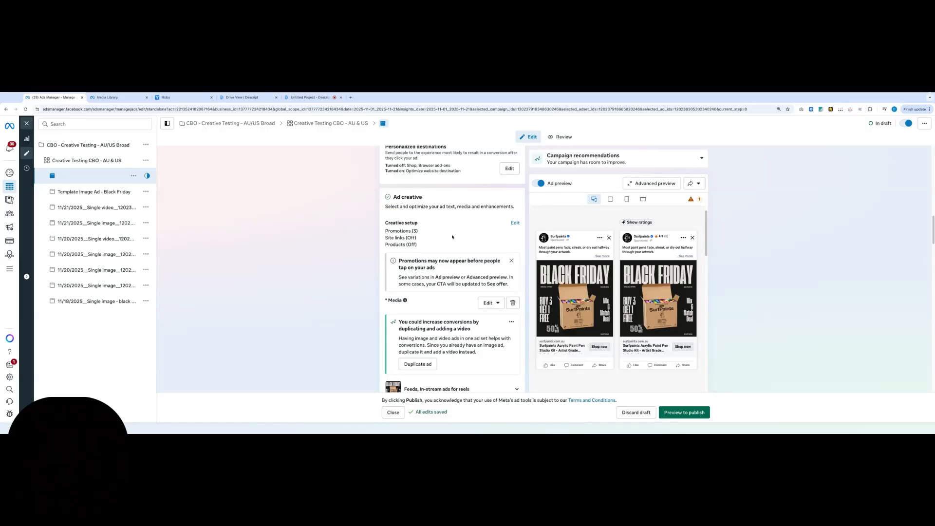
Review the duplicated ad's settings, from name, destination and creative through text, Advantage+ enhancements, languages and tracking
scroll(446, 250, up, 3)
scroll(446, 250, up, 3)
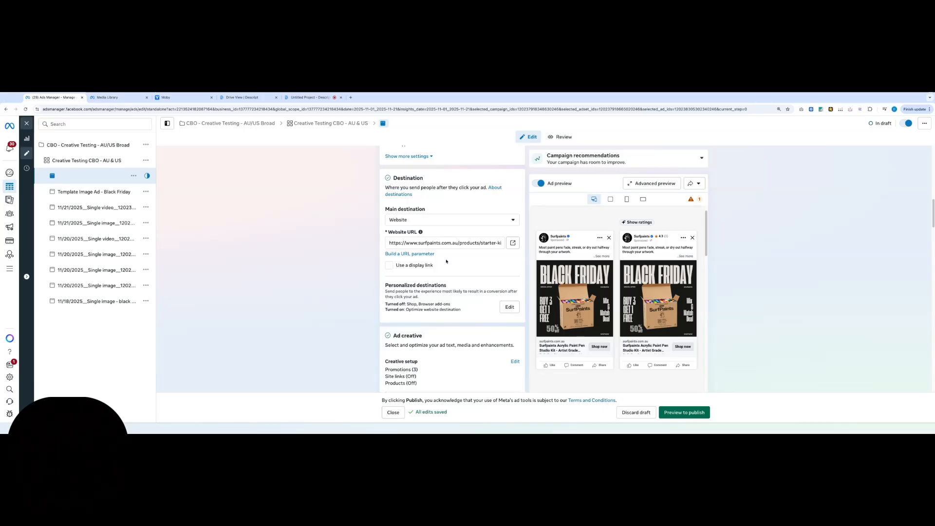
scroll(443, 249, up, 10)
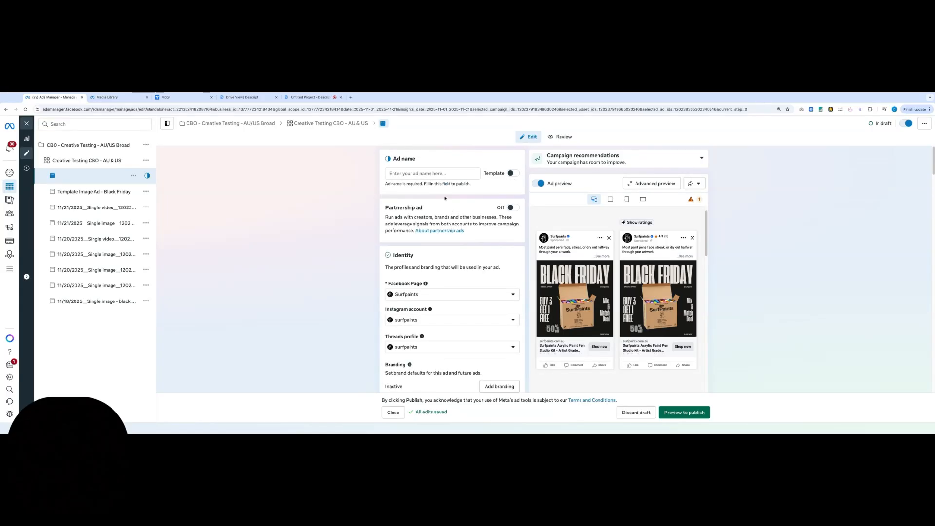
scroll(449, 265, down, 8)
scroll(477, 271, down, 10)
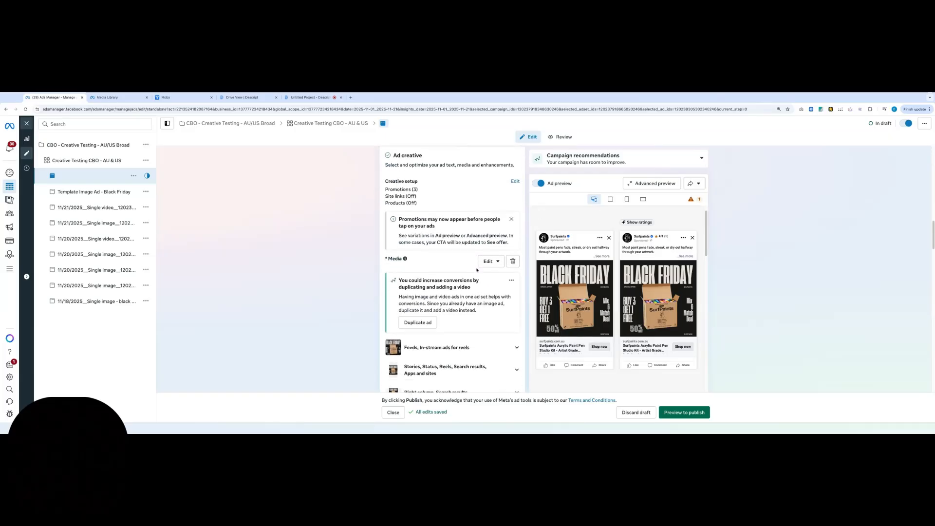
scroll(477, 271, down, 10)
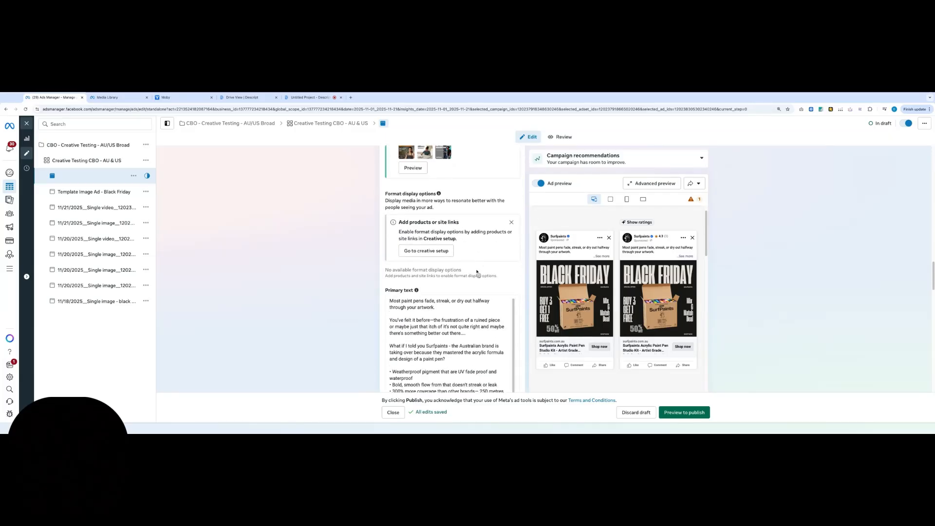
scroll(476, 270, down, 10)
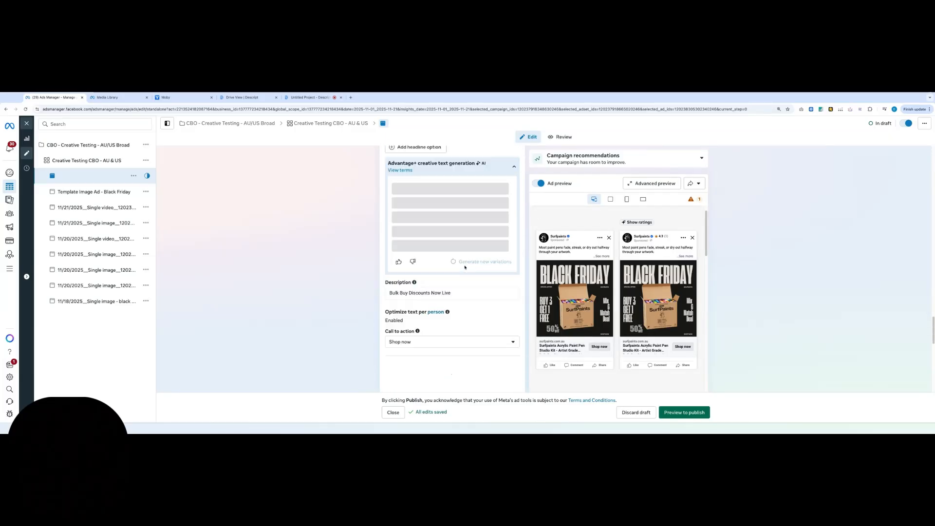
scroll(316, 265, down, 5)
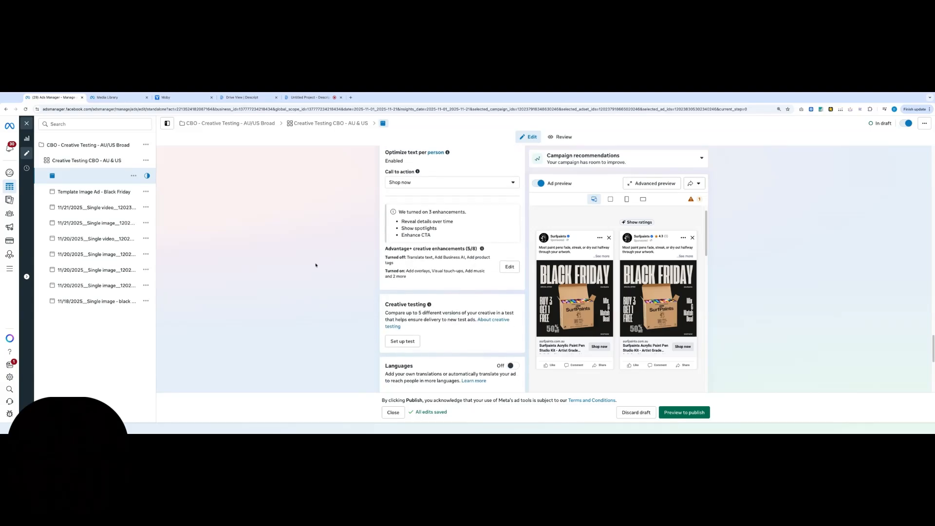
scroll(317, 265, down, 3)
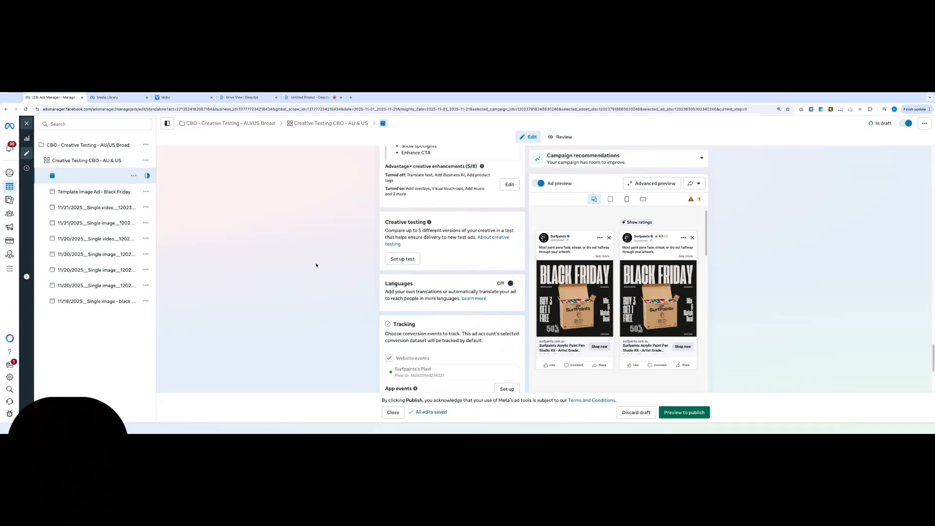
scroll(316, 266, down, 2)
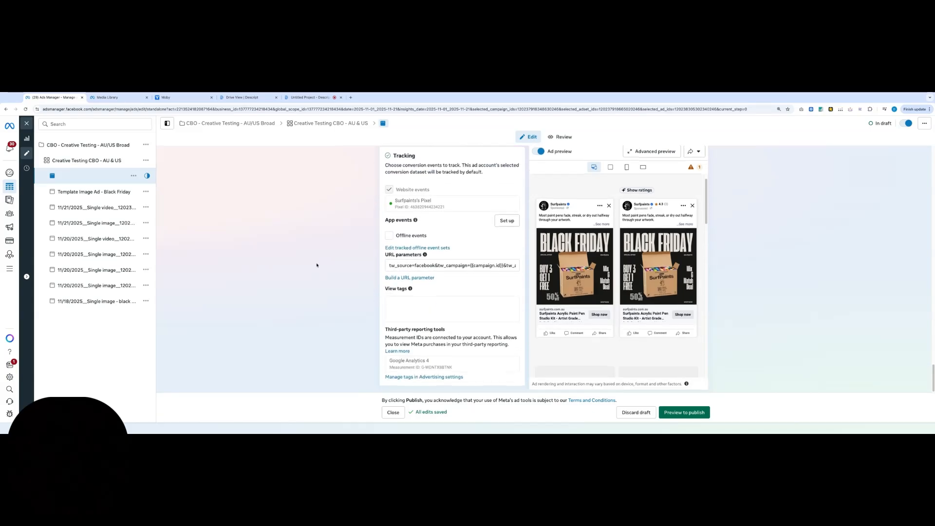
Turn on the automatic name template for the duplicated ad's empty ad name
scroll(319, 265, up, 10)
scroll(322, 265, up, 10)
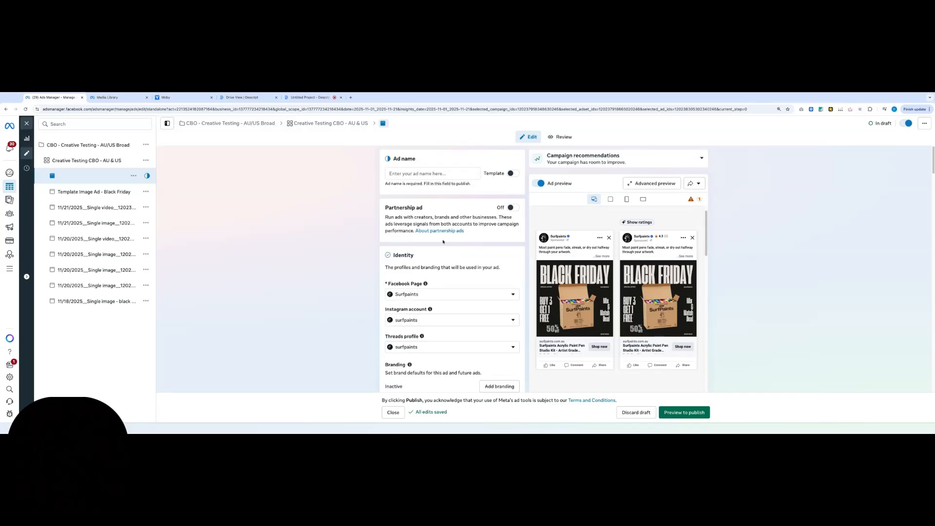
click(398, 174)
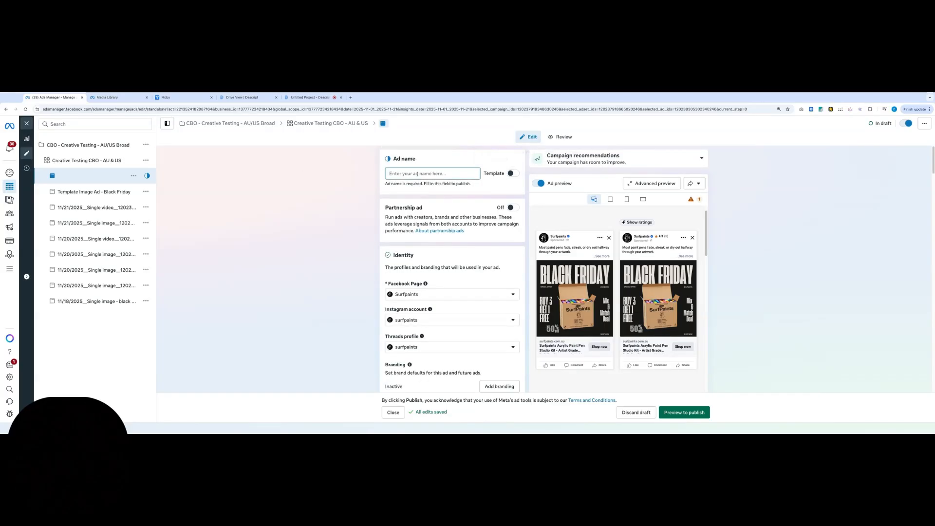
click(510, 175)
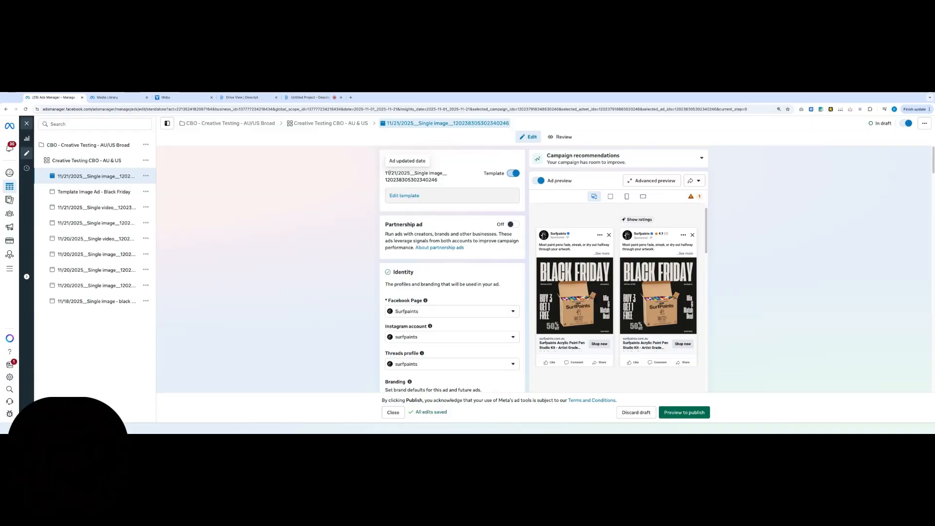
Examine the parts of the templated ad name: updated date, format and ad ID
drag(385, 172, 402, 173)
click(402, 173)
double_click(431, 172)
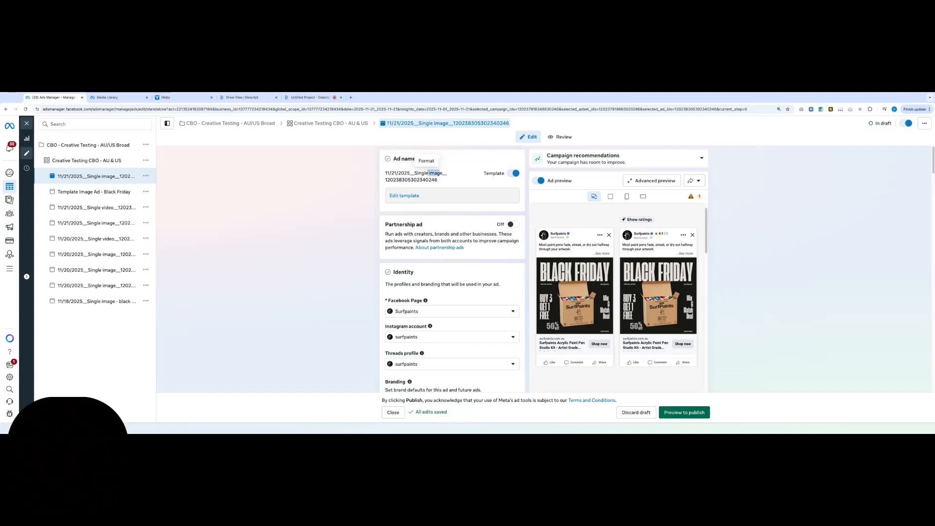
click(428, 173)
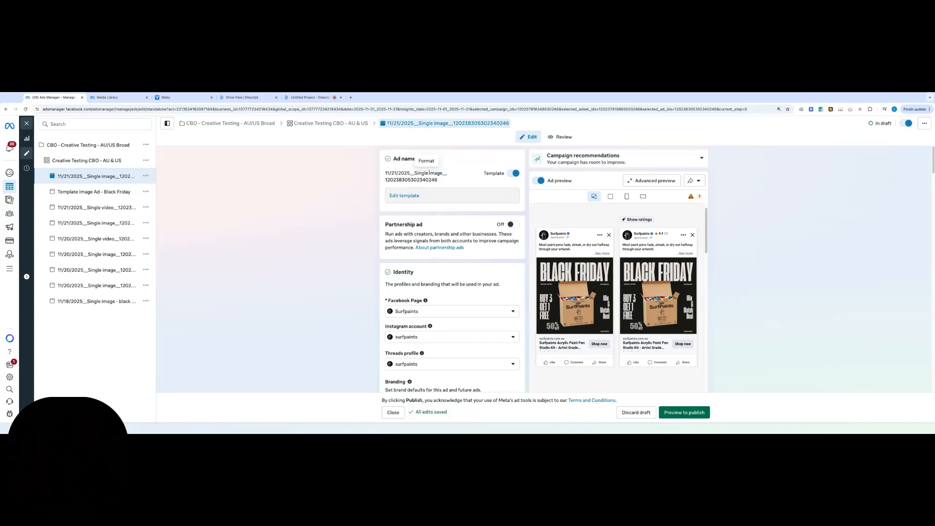
double_click(428, 173)
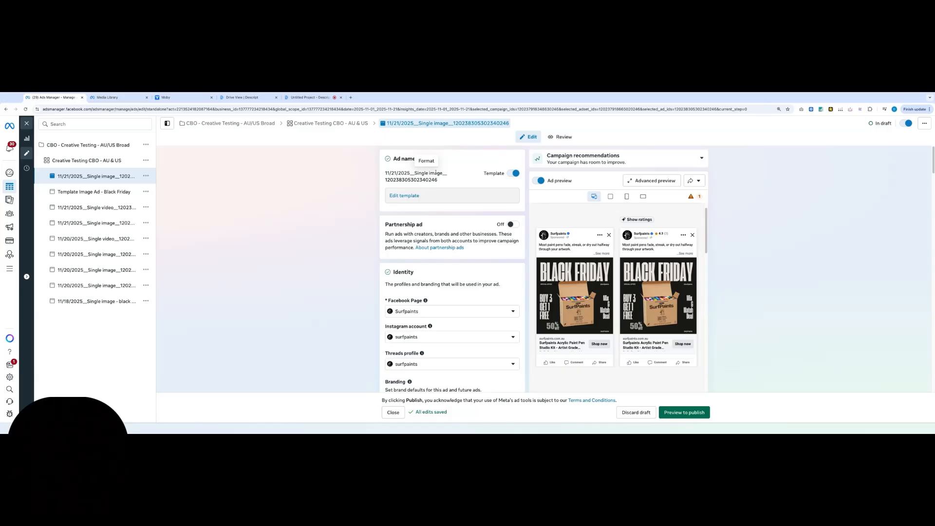
double_click(386, 180)
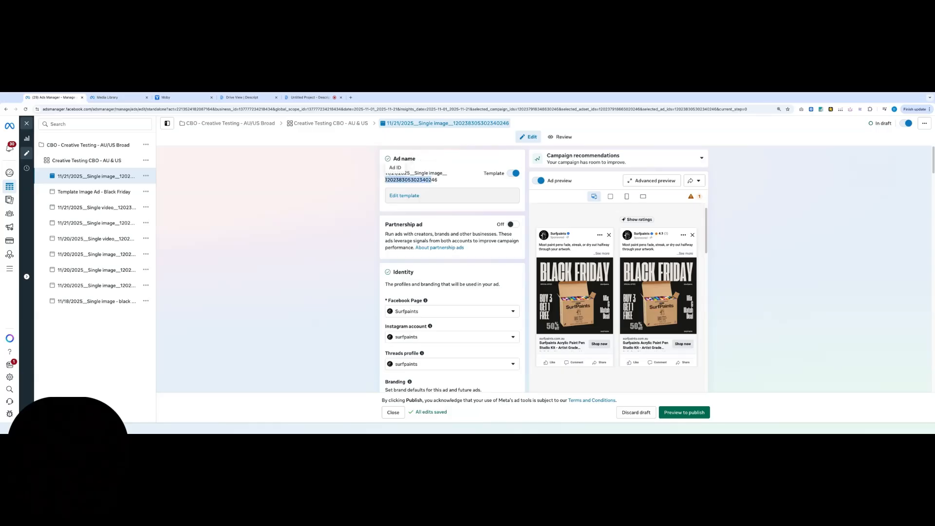
click(432, 181)
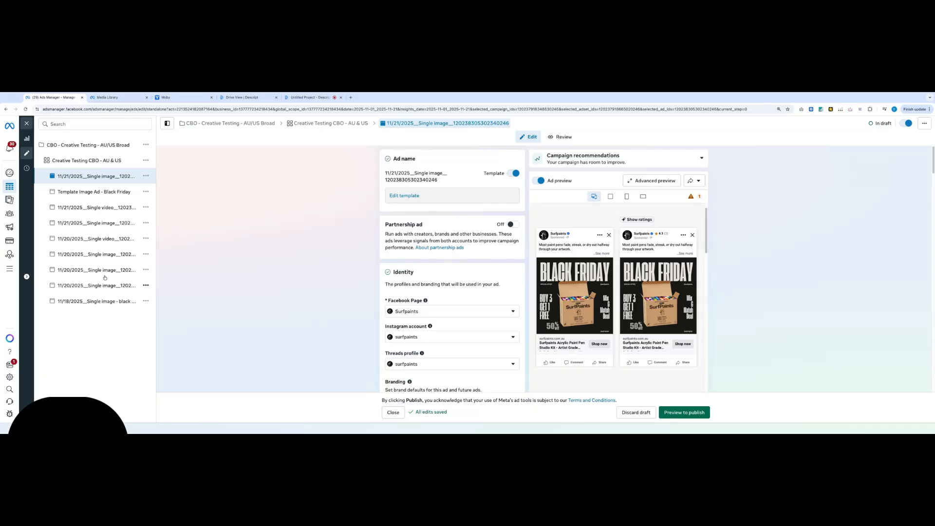
double_click(445, 181)
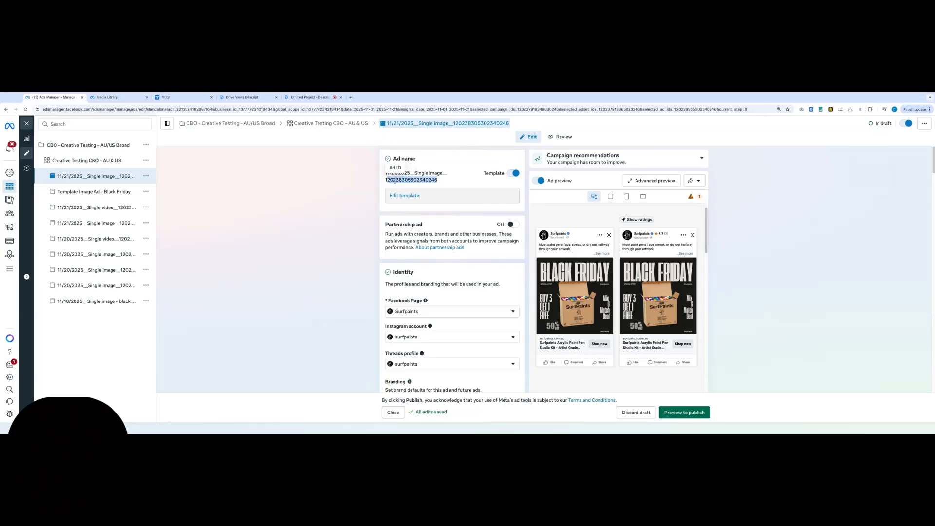
click(353, 192)
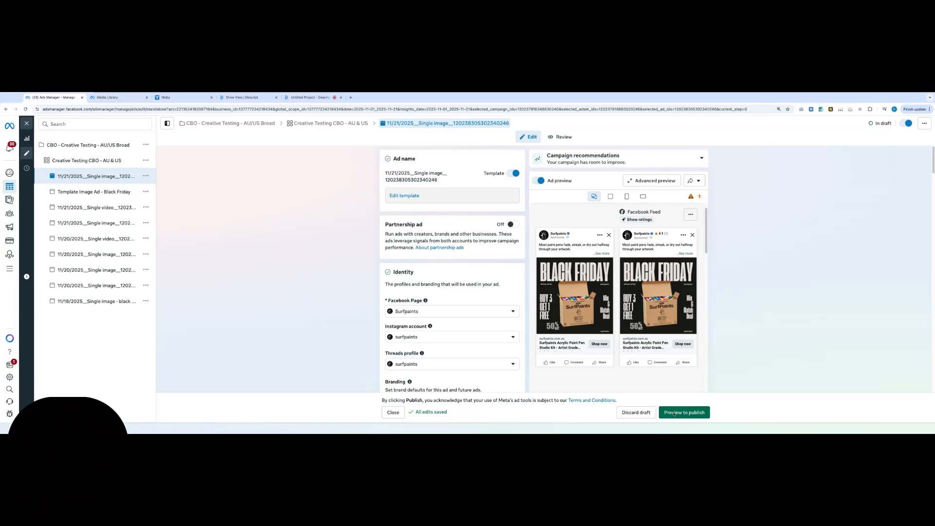
Review the ad setup preview and publish the ad, skipping the ABN and GST confirmation and declining the suggested budget increase
click(698, 414)
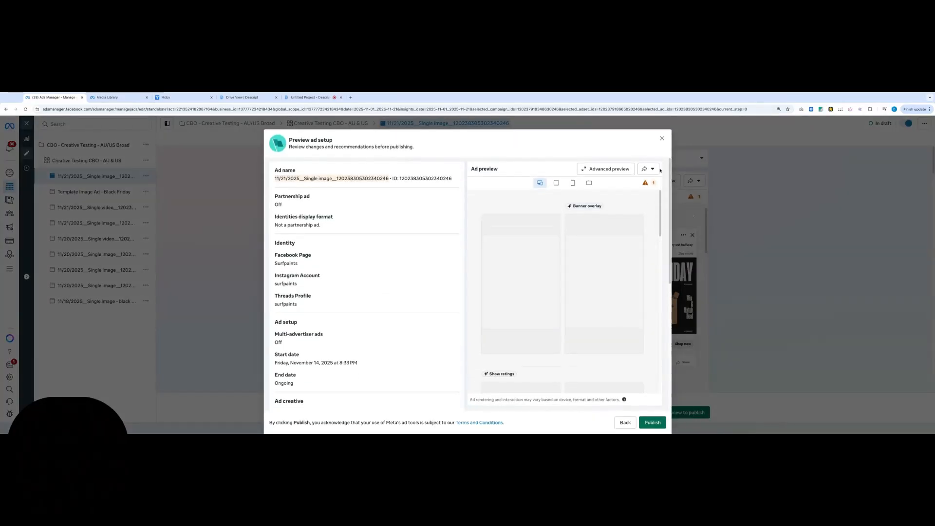
mouse_move(645, 183)
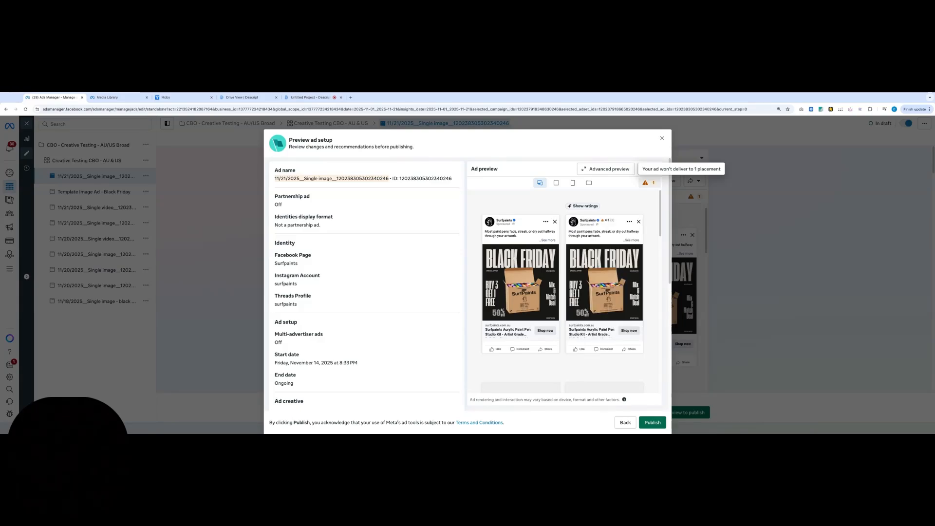
scroll(409, 286, down, 5)
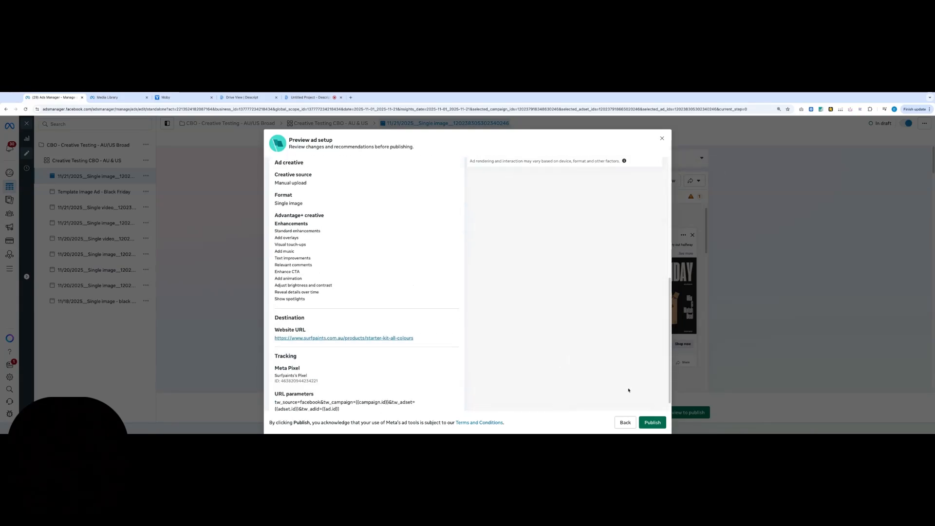
click(650, 423)
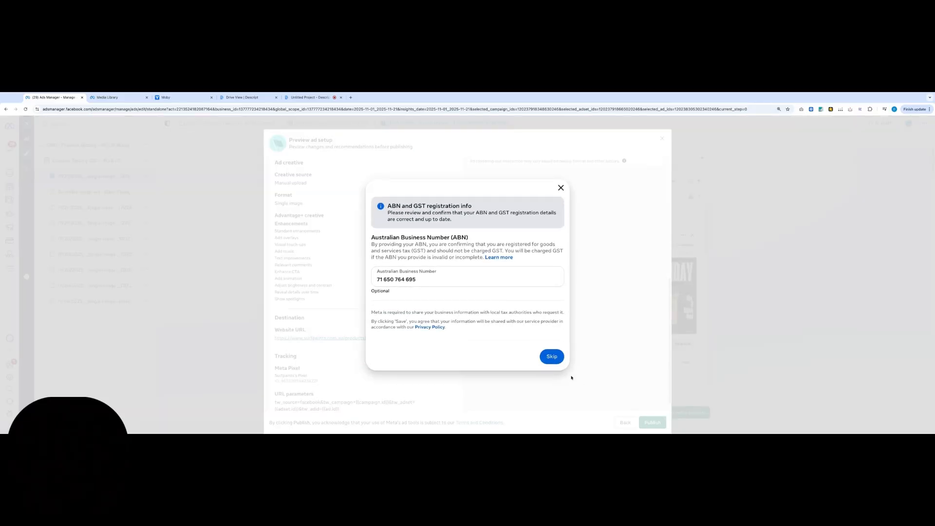
click(552, 356)
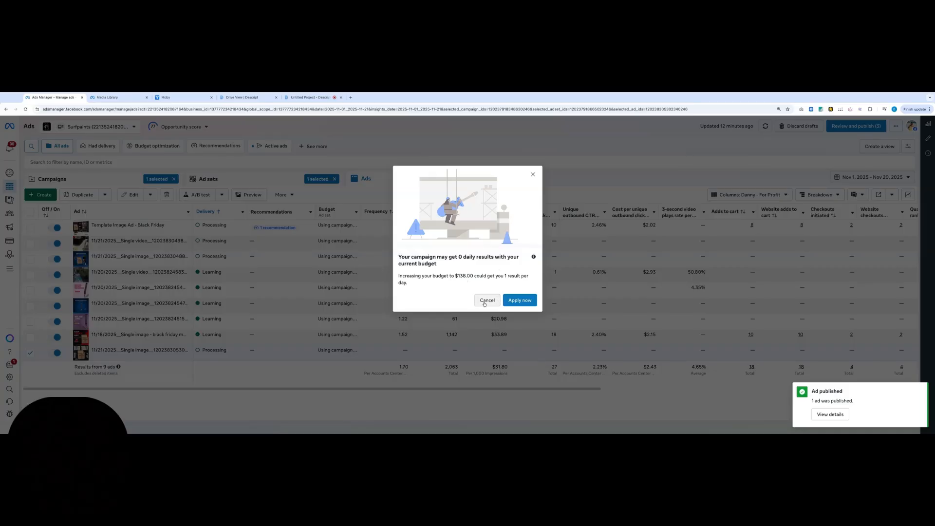
click(487, 301)
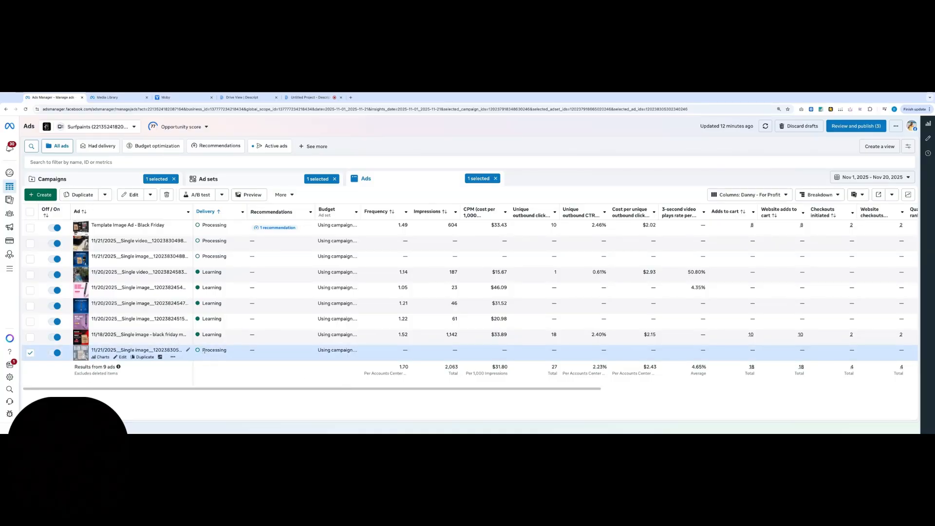
Check the delivery status of the newly published ad and open "Template Image Ad - Black Friday" in the ad editor
mouse_move(204, 351)
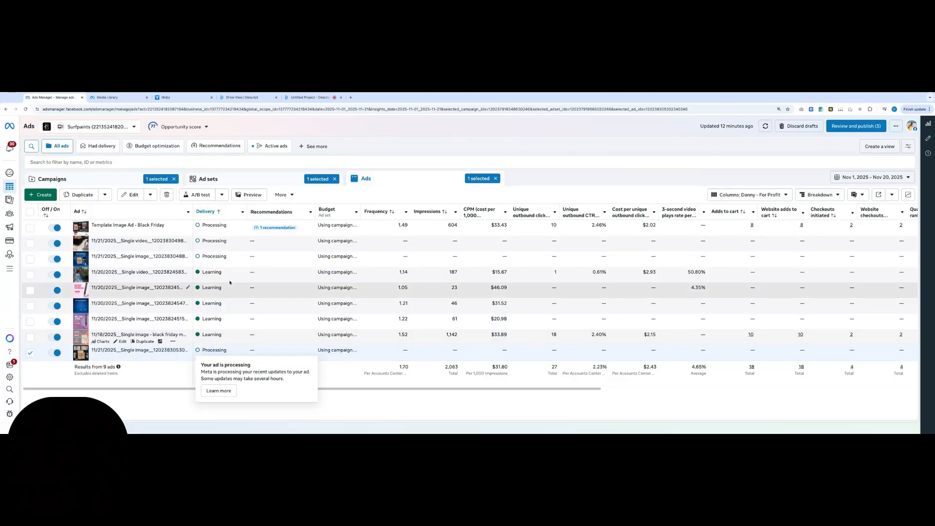
mouse_move(214, 258)
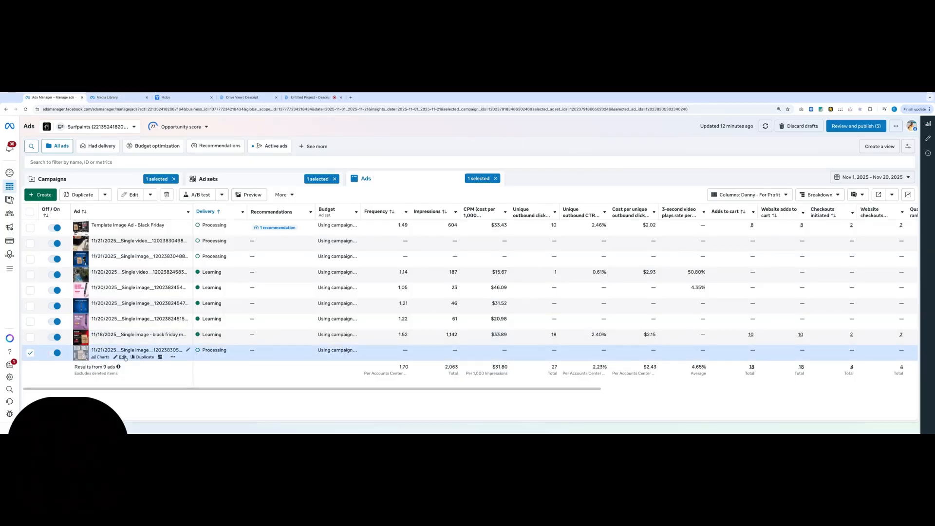
click(123, 357)
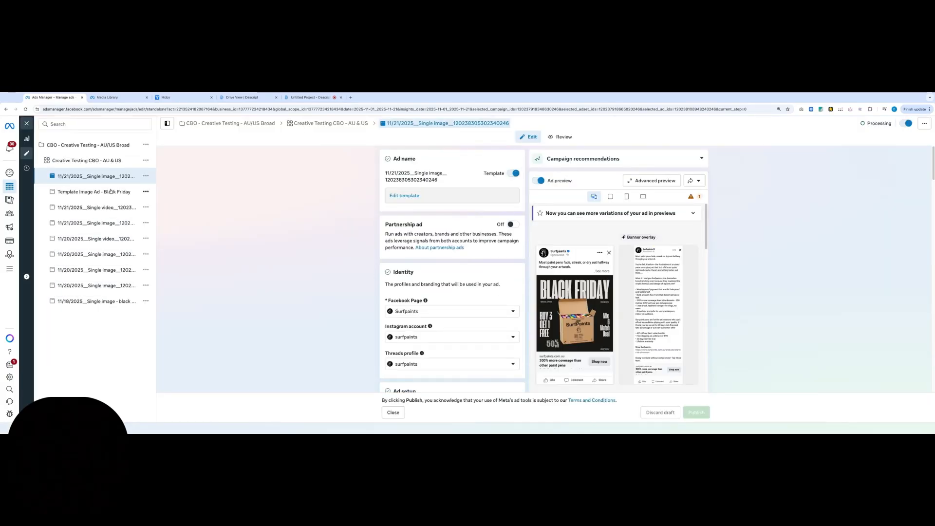
click(110, 192)
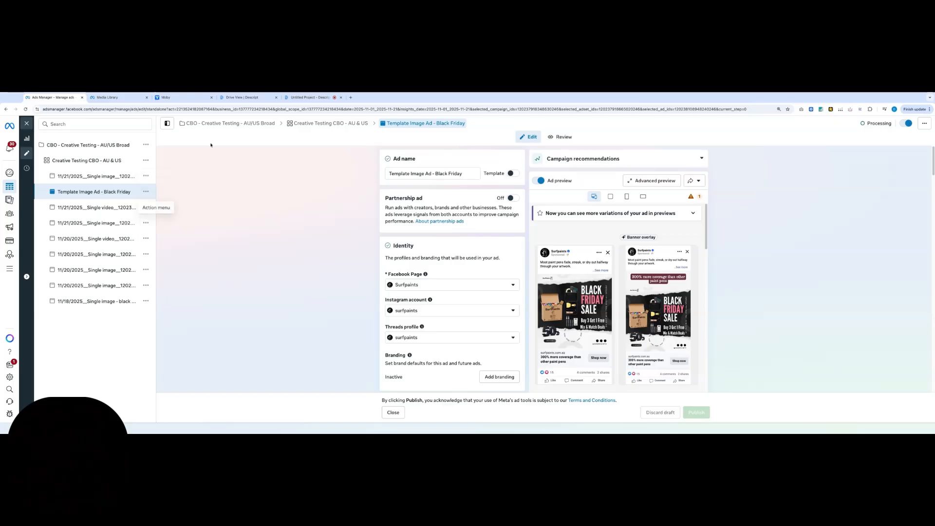
Check the newest creatives in the Media Library's weekly uploads folder, and return to the Black Friday template ad's ad setup
click(121, 96)
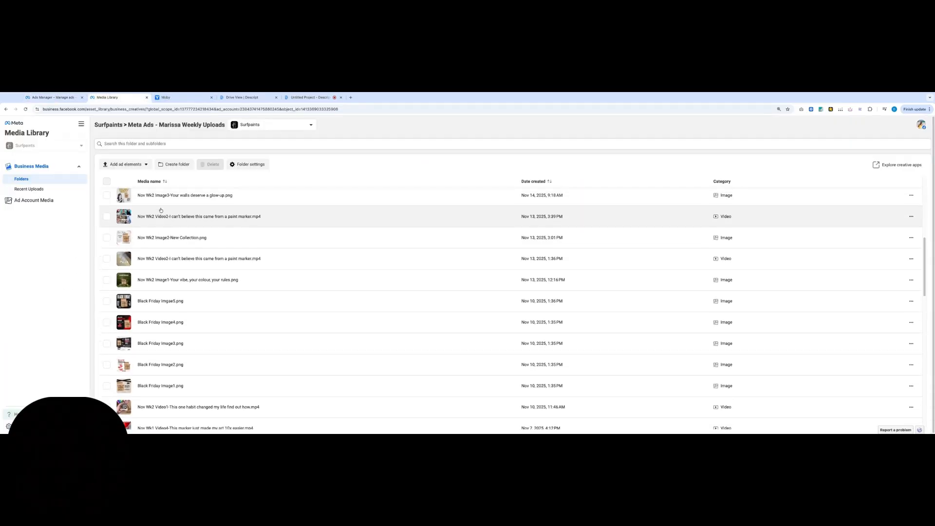
scroll(166, 219, up, 5)
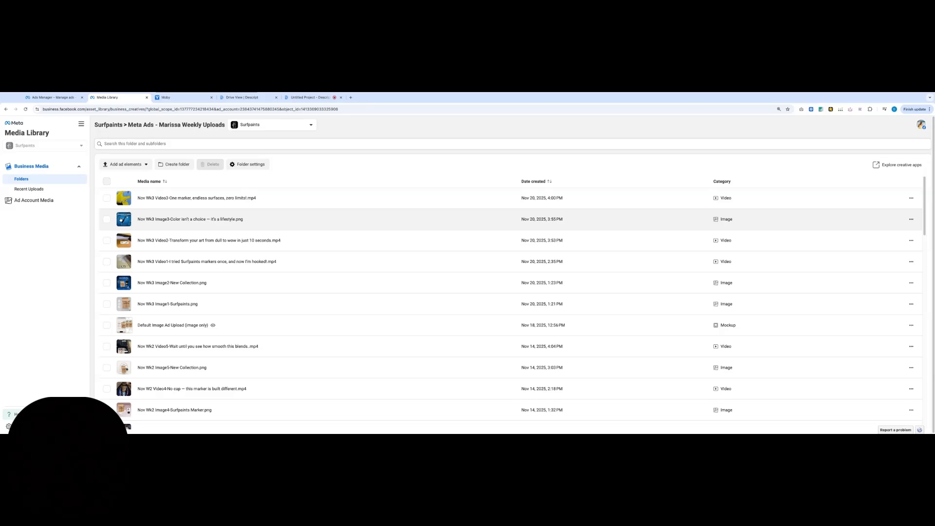
click(54, 97)
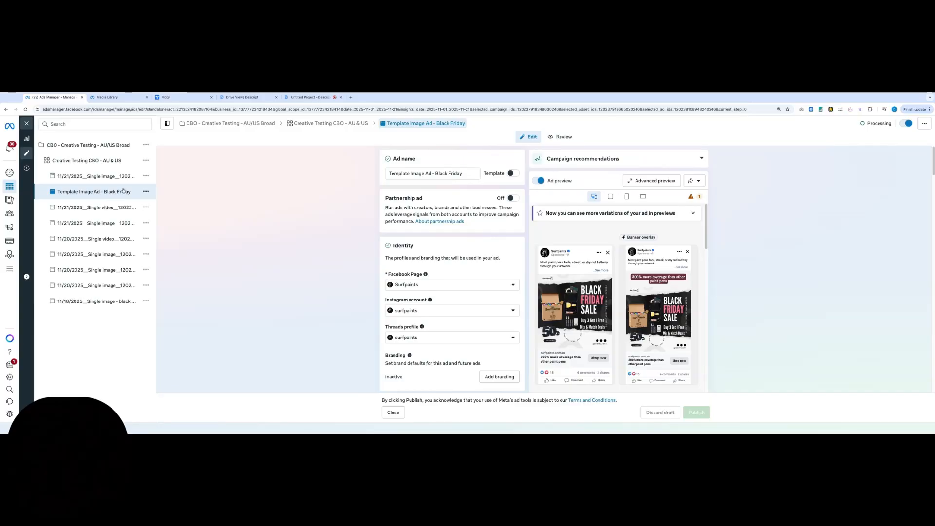
scroll(449, 349, down, 2)
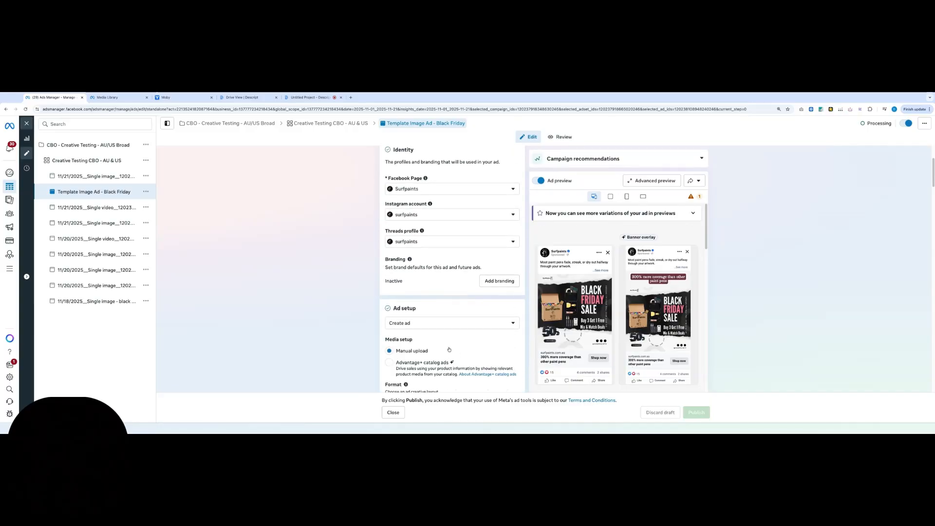
scroll(449, 350, down, 2)
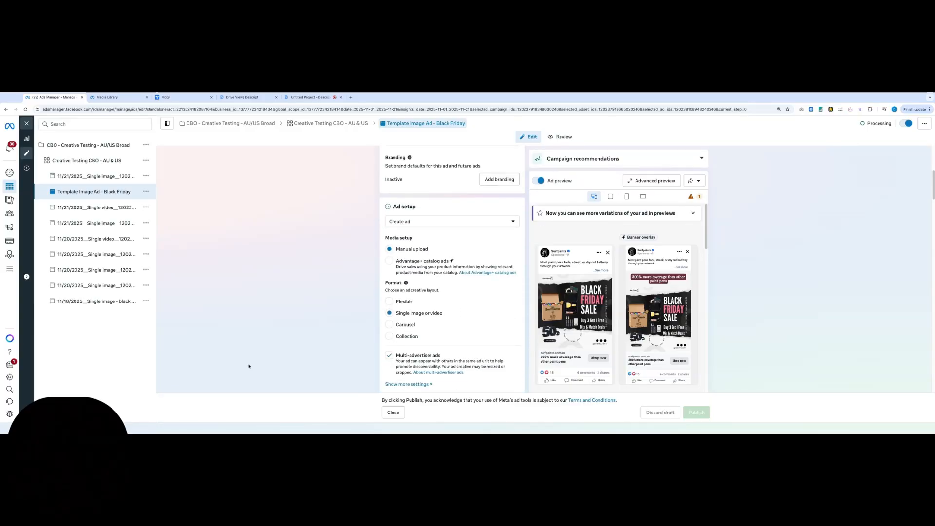
click(312, 98)
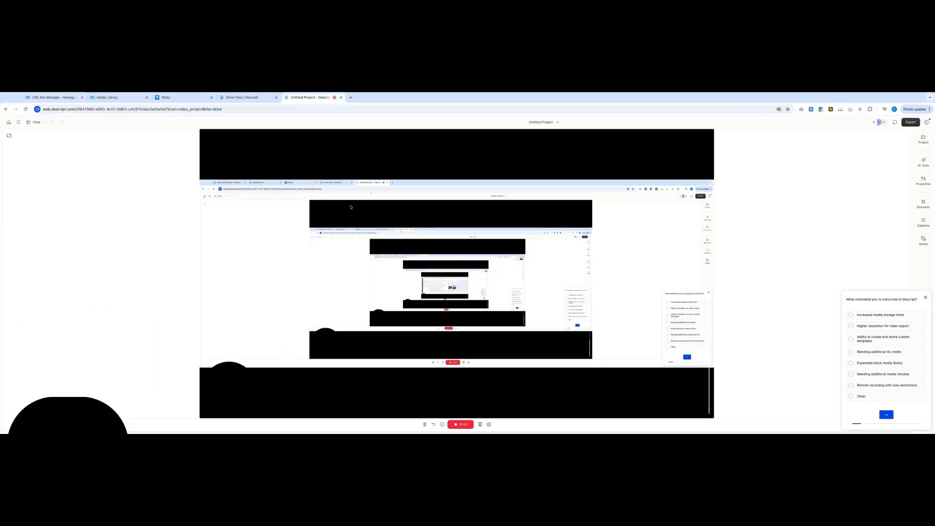
click(74, 98)
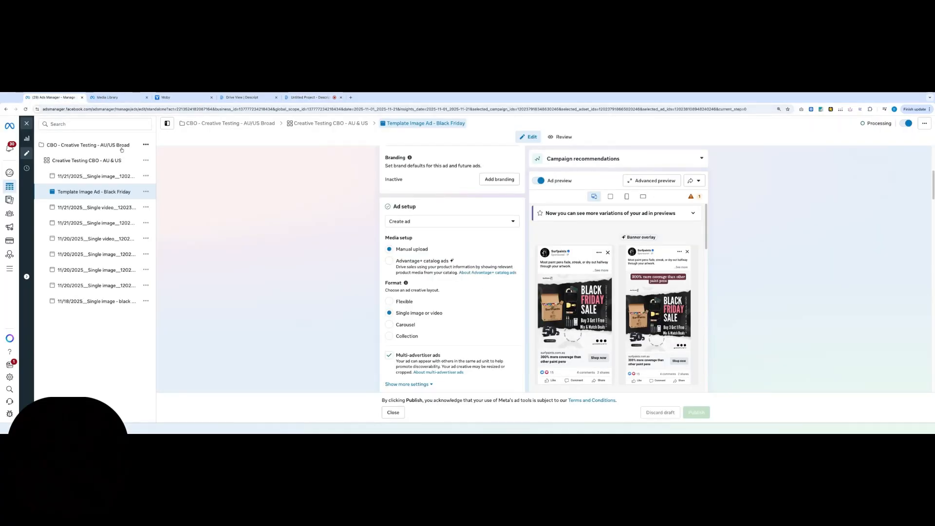
scroll(366, 331, down, 3)
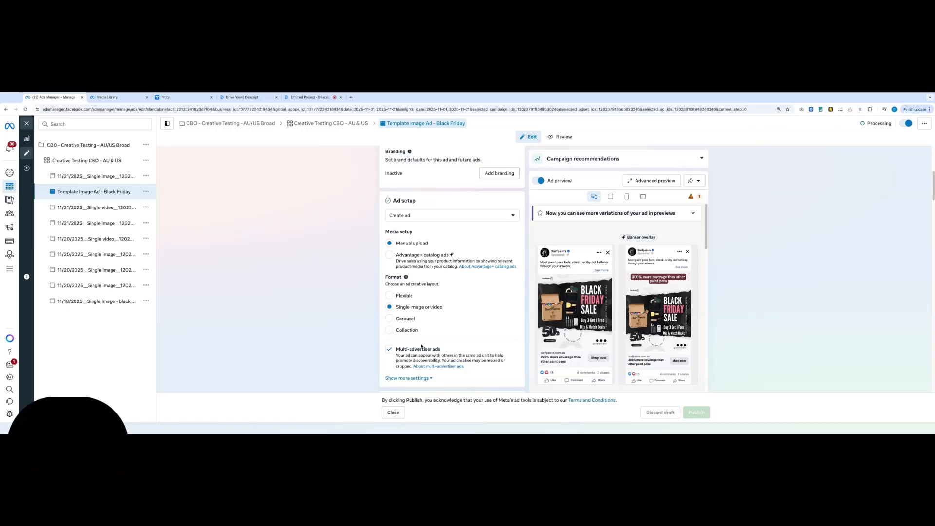
scroll(466, 333, down, 2)
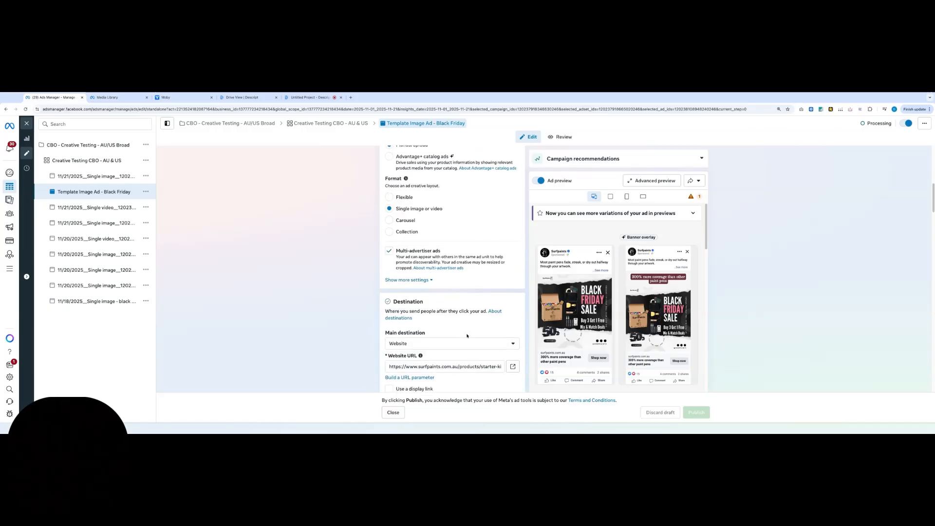
scroll(440, 309, up, 6)
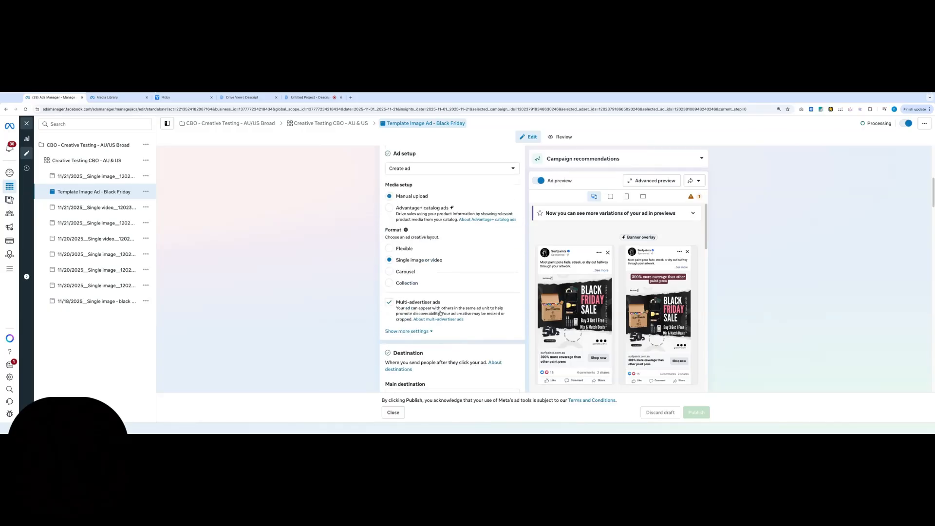
scroll(419, 315, up, 1)
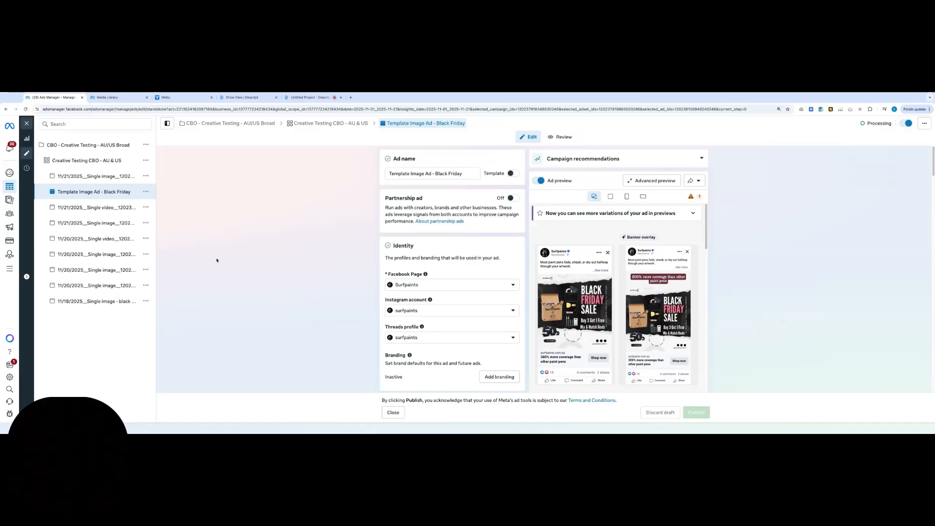
click(307, 97)
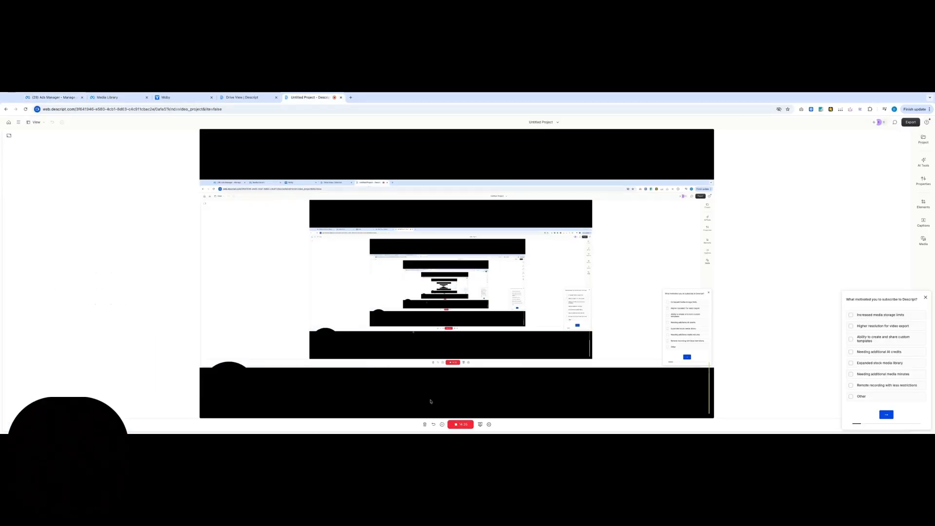